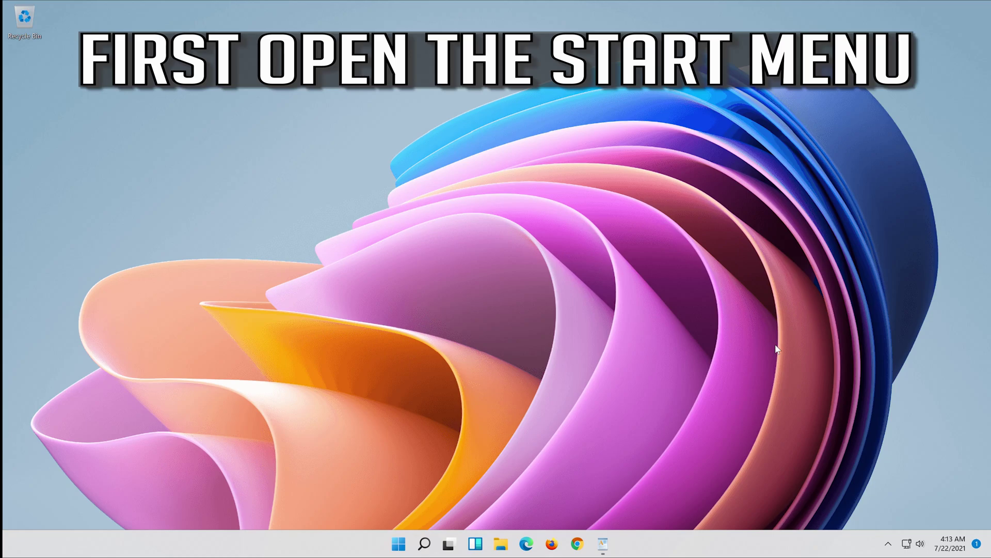
- Open the Other troubleshooters list in the Troubleshoot section of the Windows System settings
key(super)
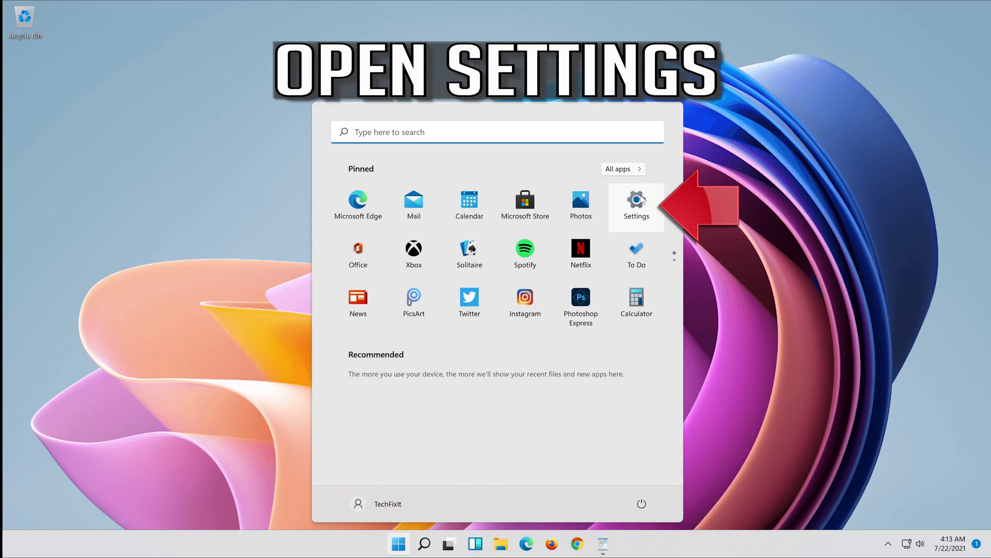
click(642, 200)
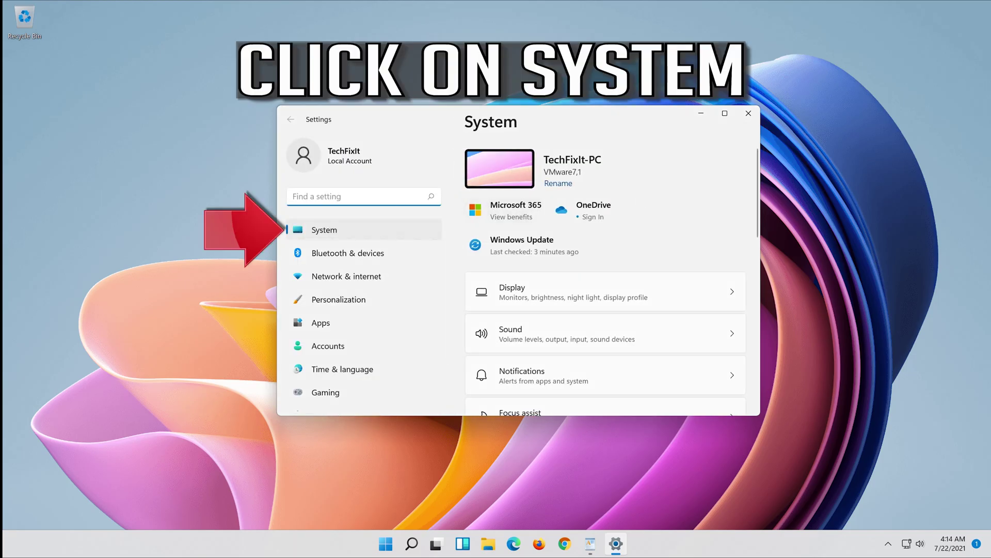
click(356, 233)
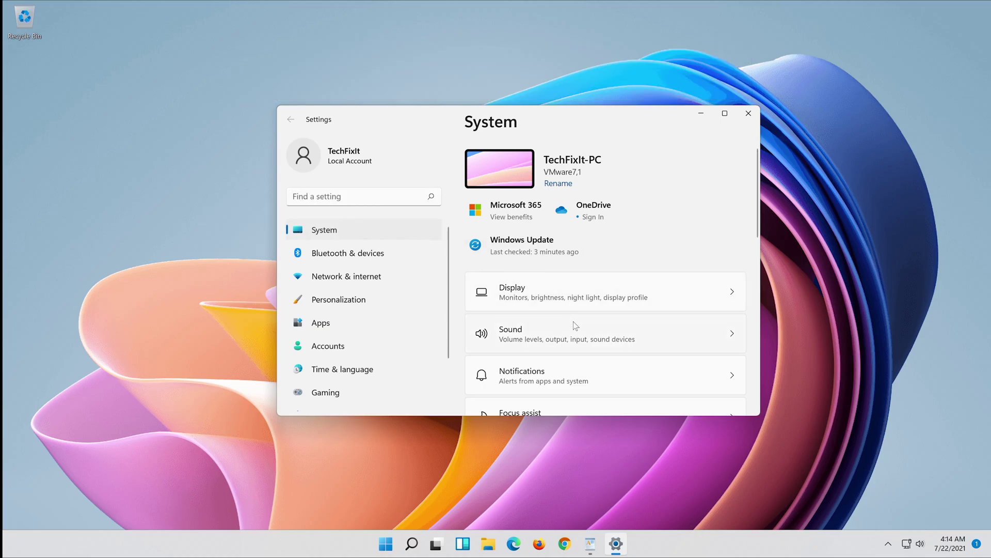
scroll(574, 324, down, 5)
scroll(574, 324, down, 3)
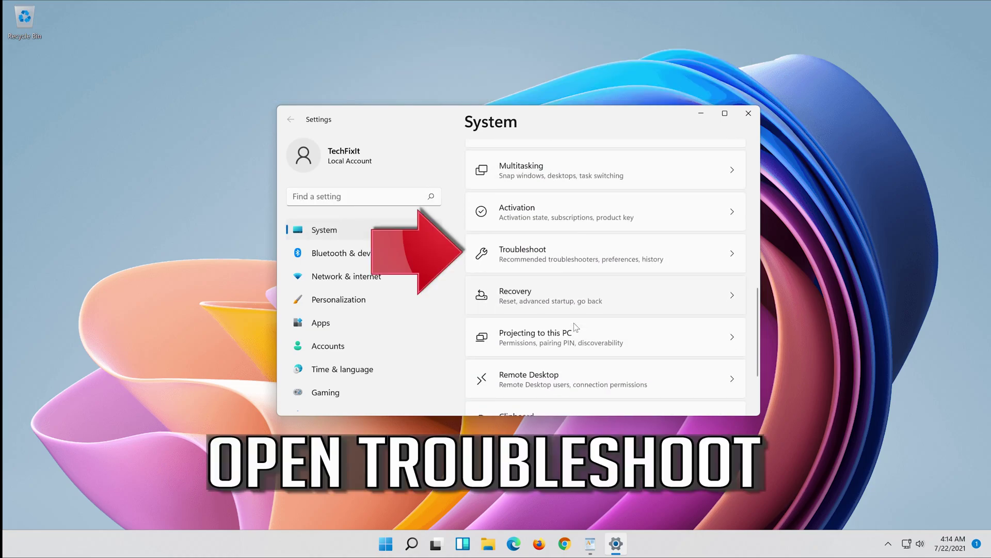
click(619, 264)
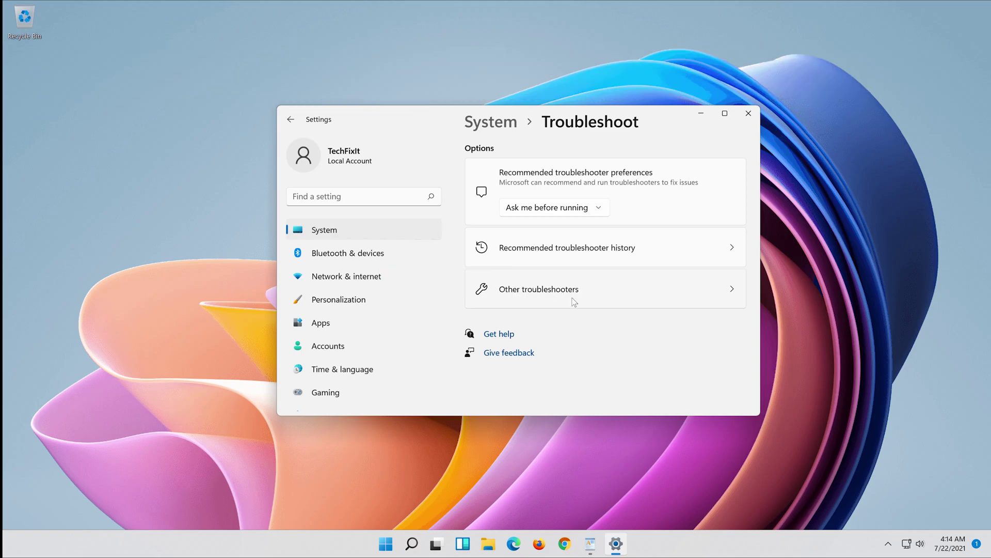
click(573, 299)
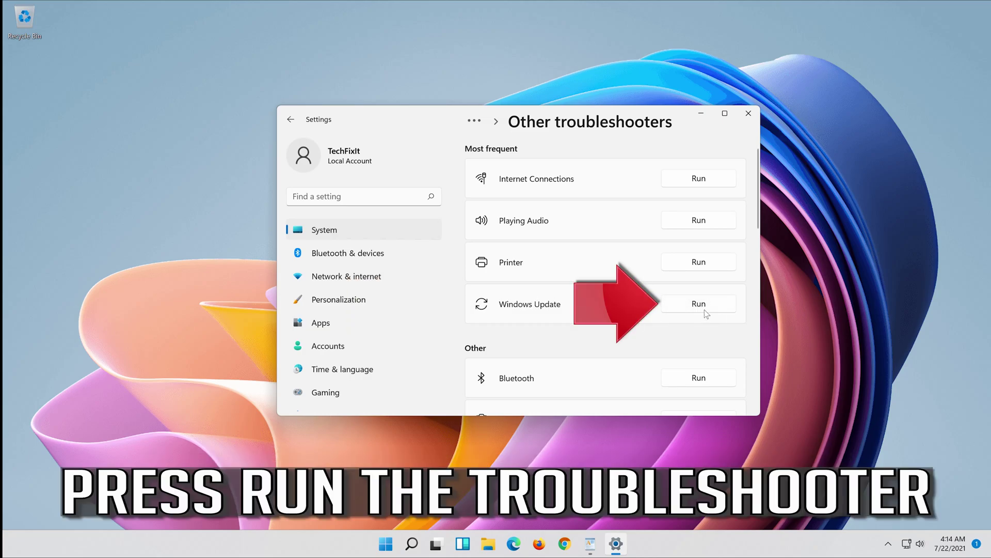
- Run the Windows Update troubleshooter to completion, and close both it and the Settings window
click(703, 306)
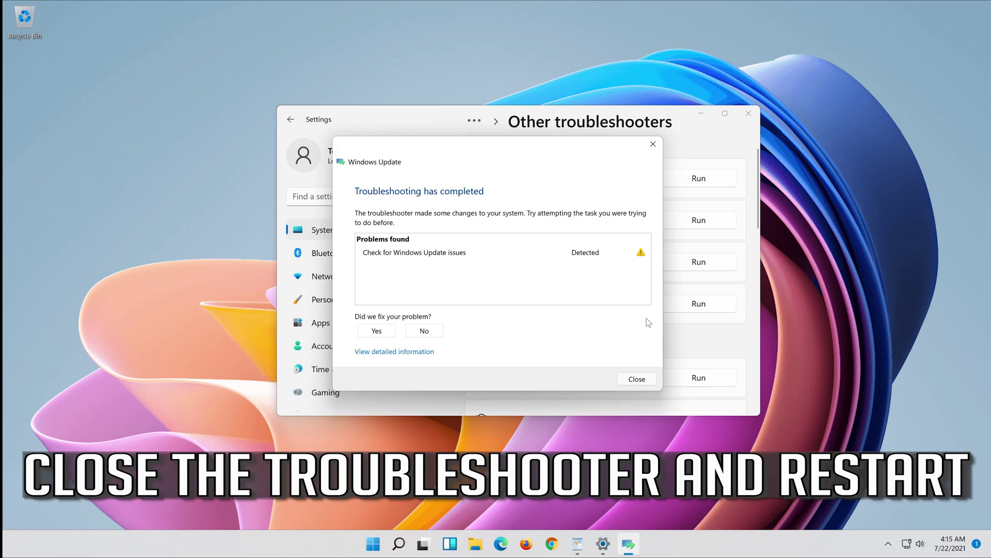
click(639, 379)
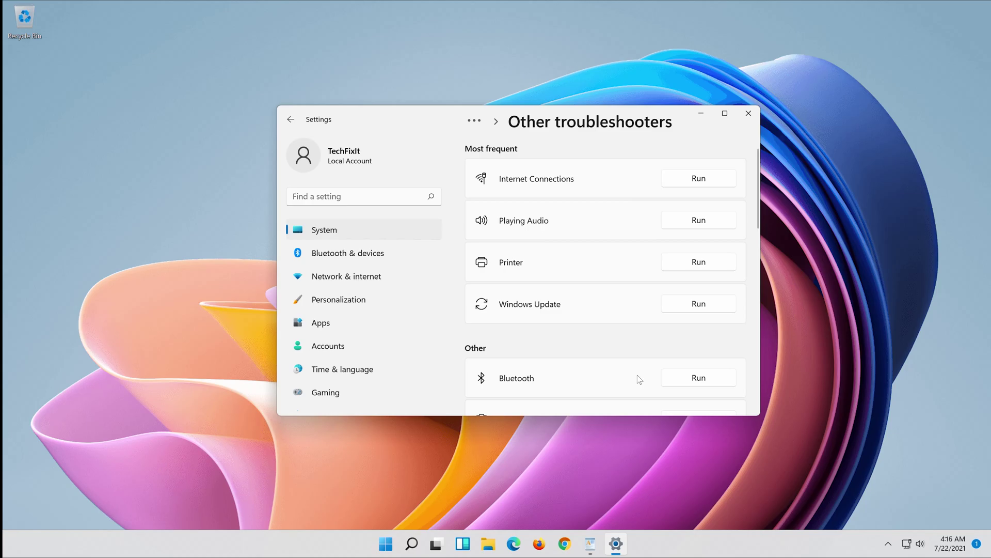
click(749, 115)
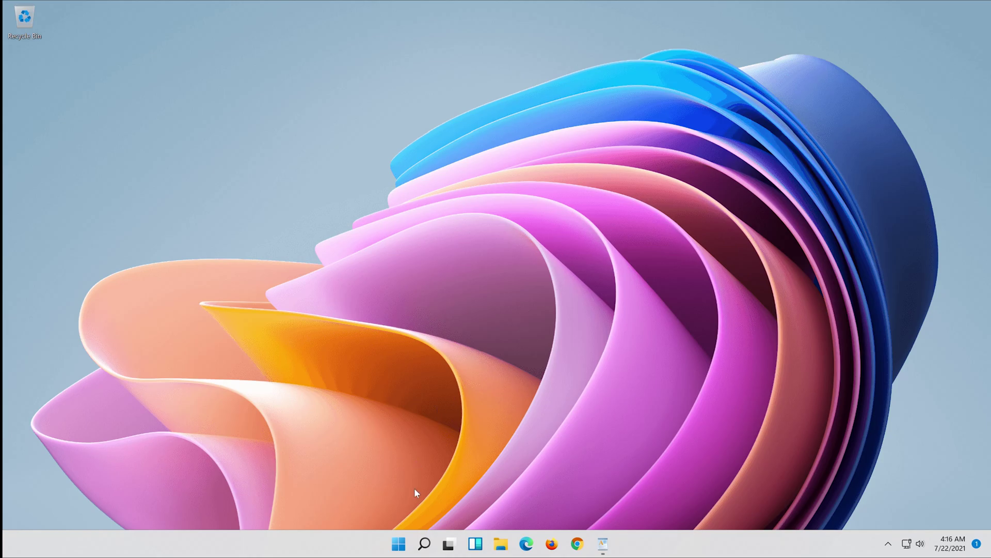
- Restart the computer
click(401, 537)
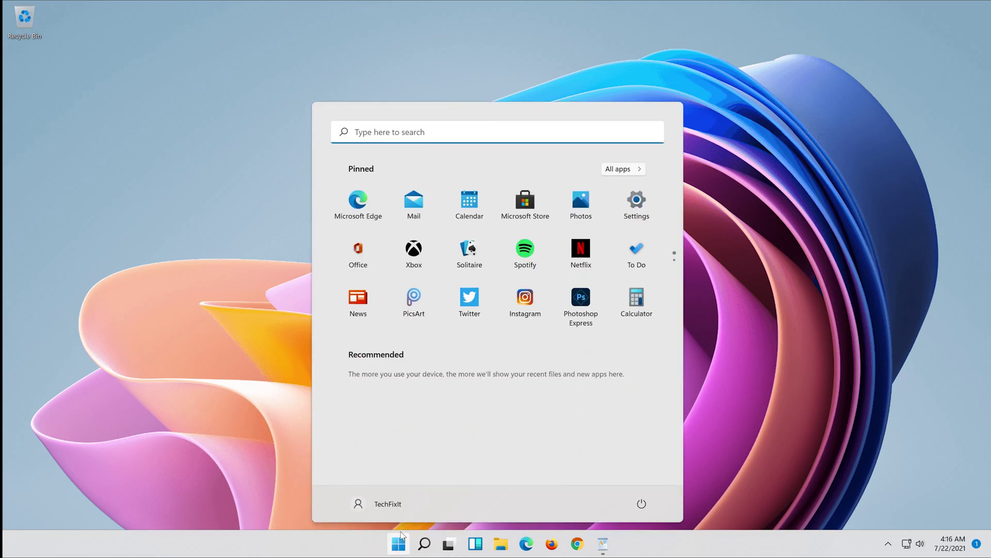
click(642, 504)
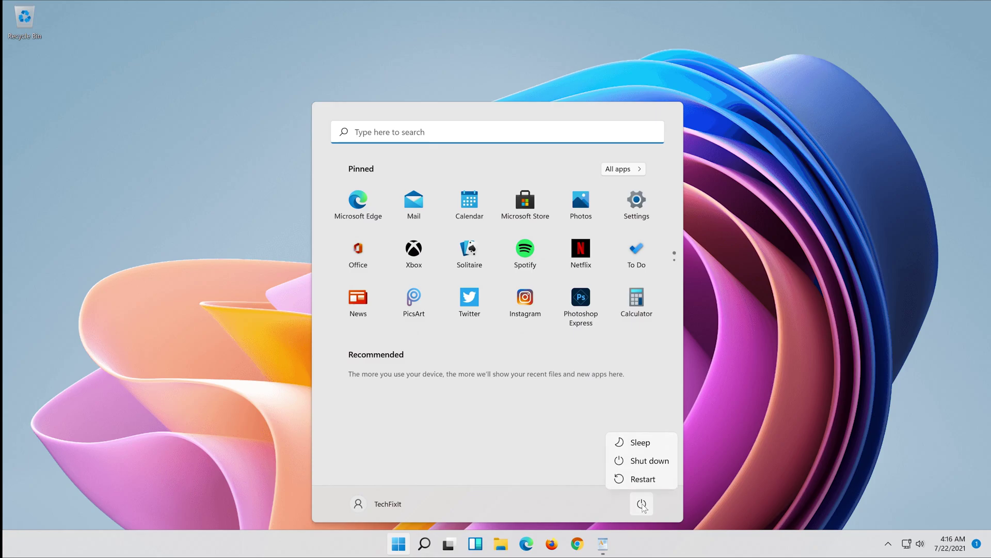
click(650, 480)
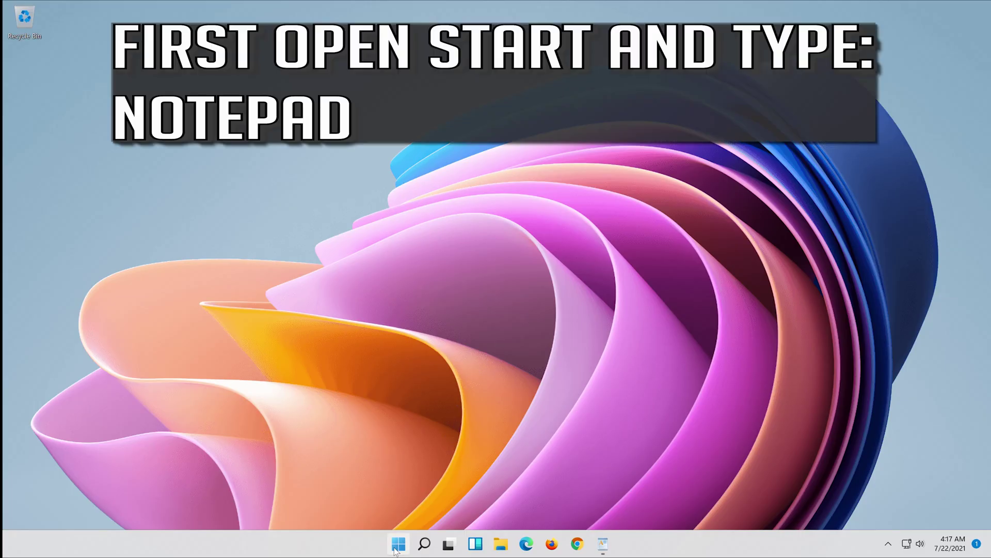
- Search Windows for "notepad" and open a blank Notepad document
click(398, 551)
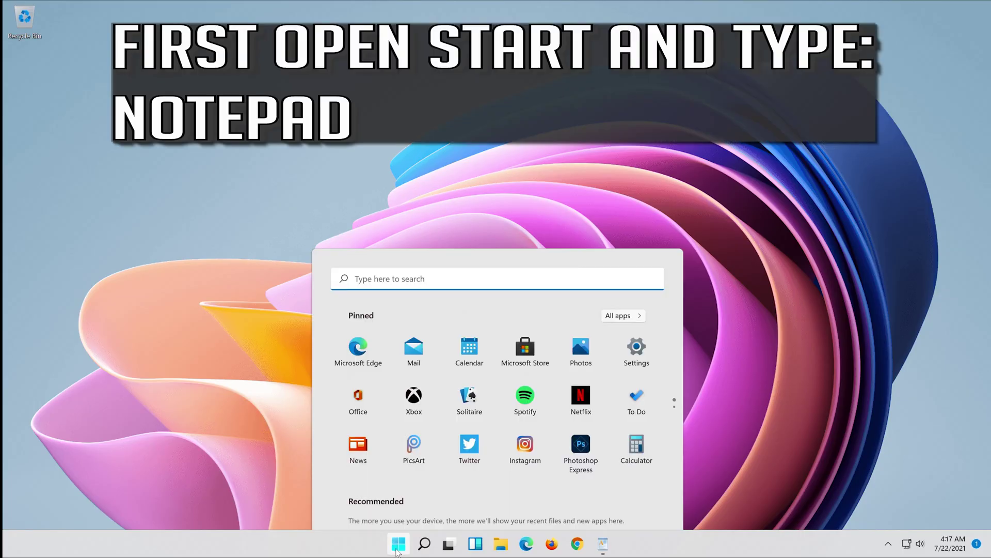
text(notepad)
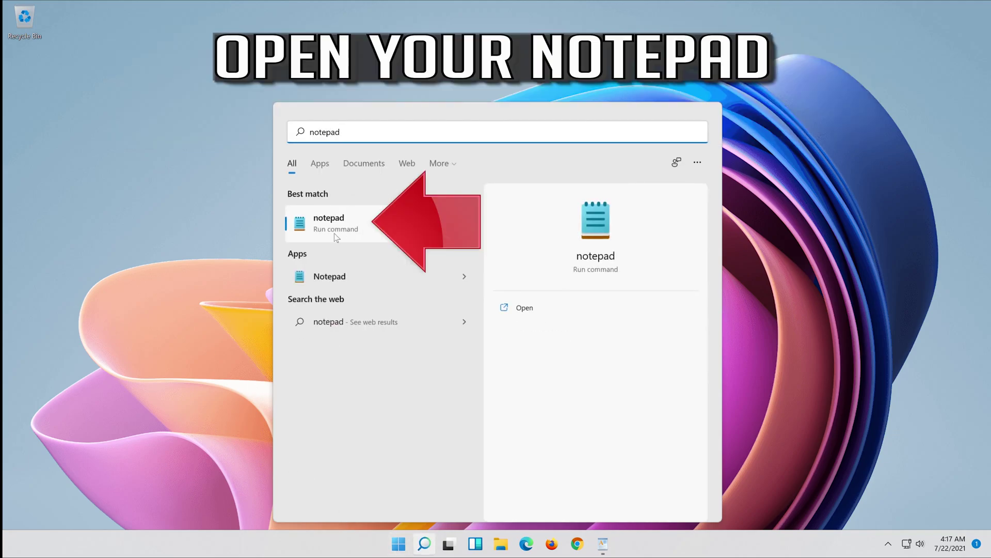
click(393, 223)
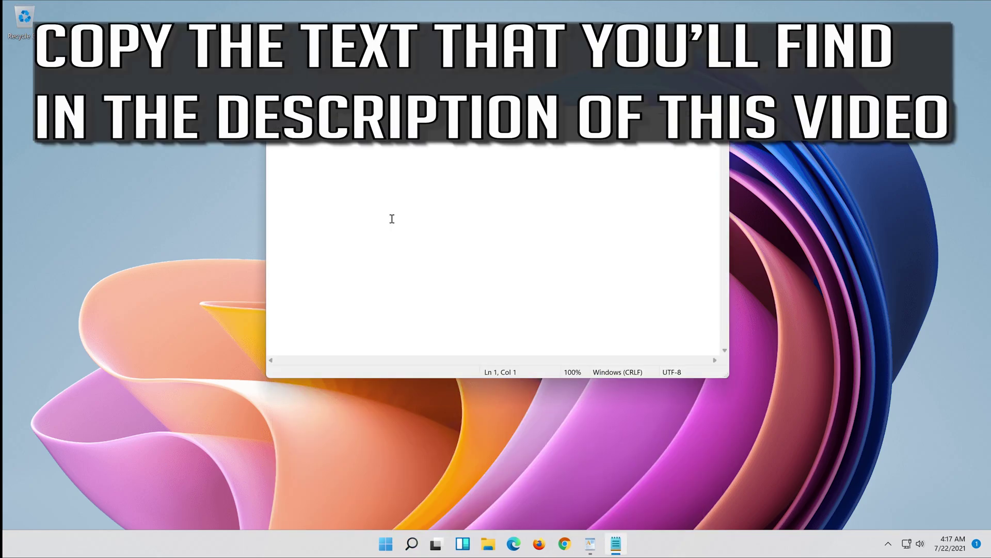
- Switch to the open WordPad document, copy all commands from "net stop bits" through "net start cryptsvc", and minimize WordPad
click(592, 544)
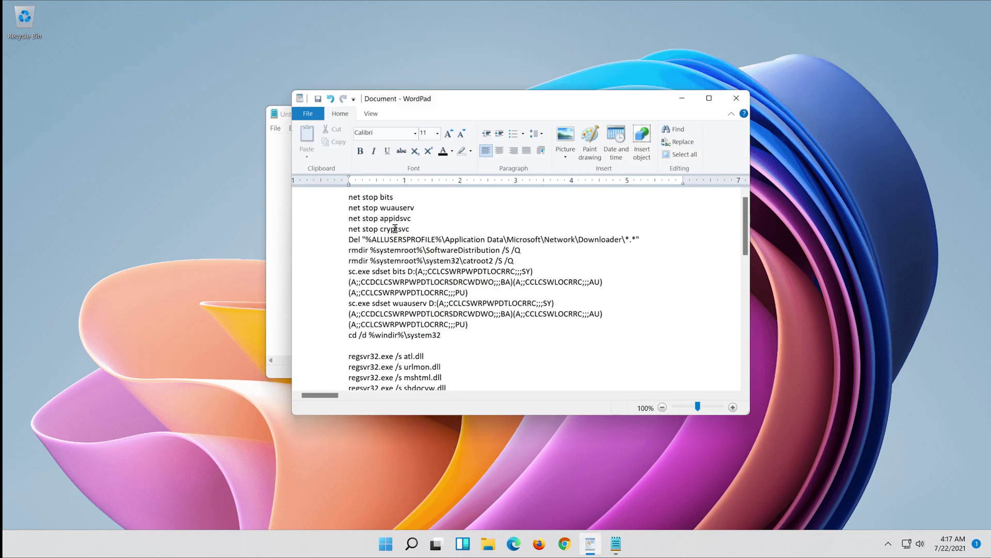
drag(347, 197, 427, 371)
scroll(391, 259, down, 1)
scroll(392, 260, down, 12)
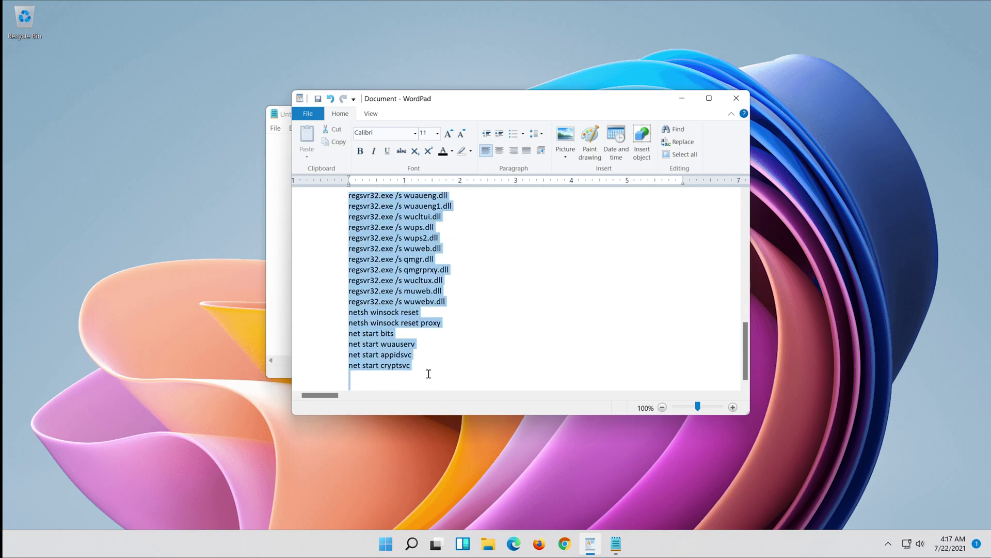
right_click(378, 326)
click(363, 339)
click(683, 98)
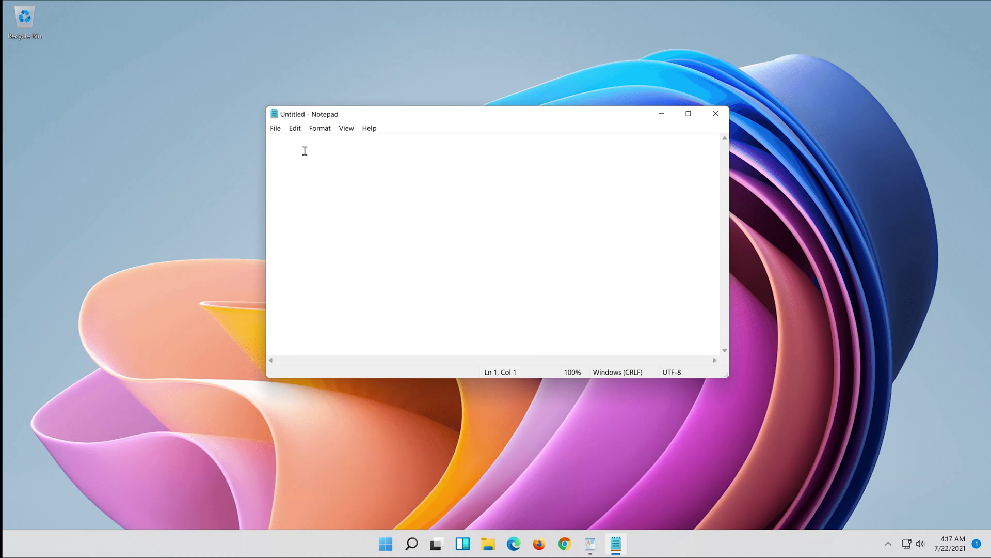
- Paste the copied update-reset commands into the blank Notepad document
right_click(305, 150)
click(228, 195)
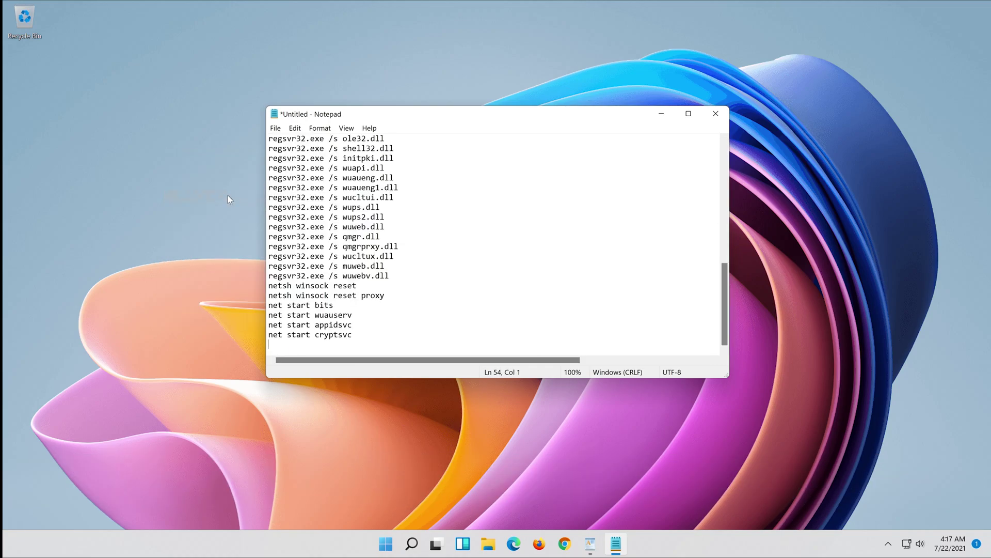
scroll(561, 224, up, 10)
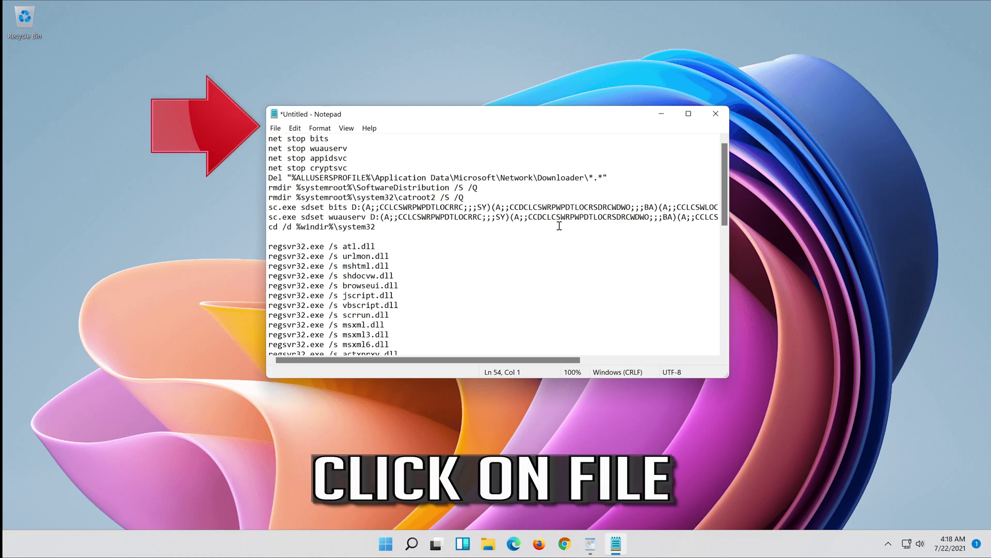
- Save the Notepad script to the Desktop as fix.bat with the file type All Files, and close Notepad
click(272, 129)
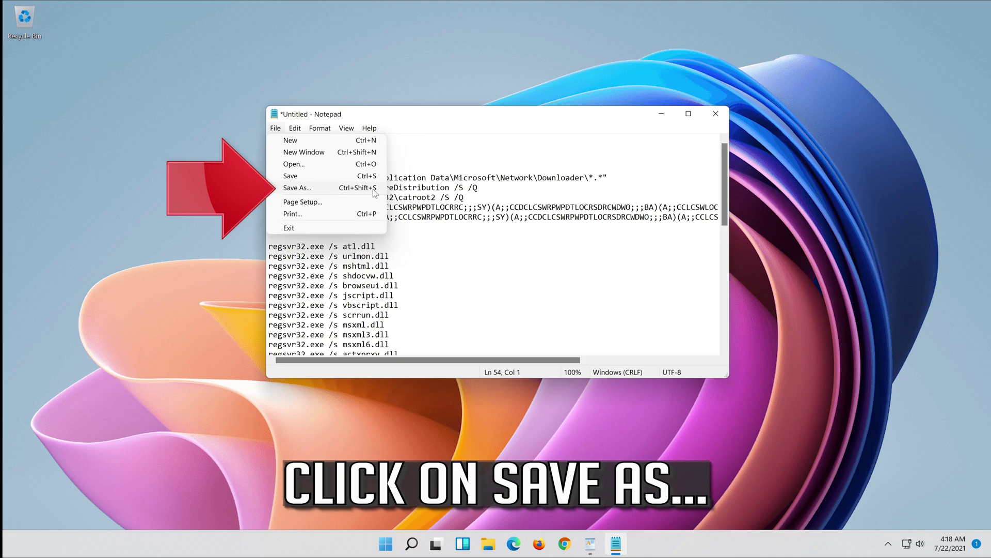
click(318, 193)
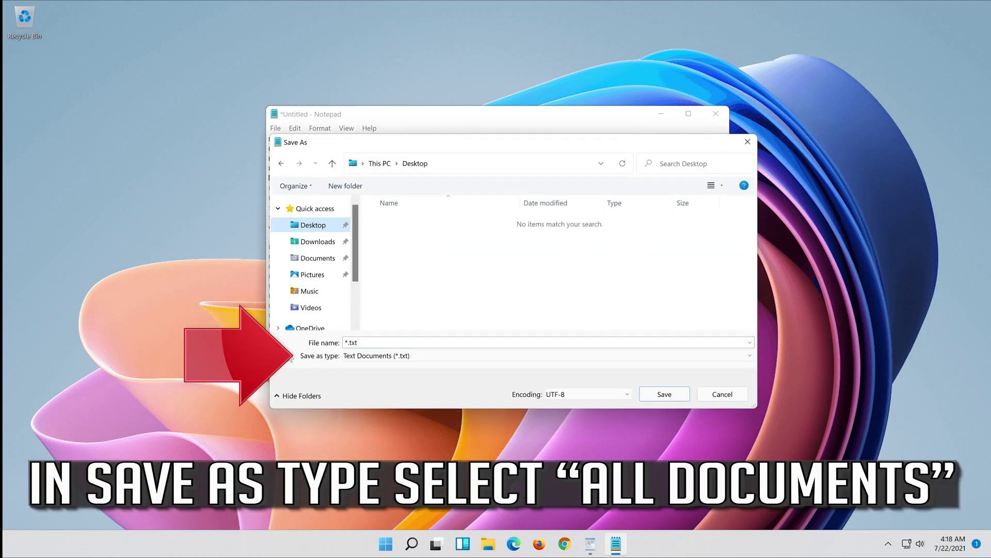
click(383, 357)
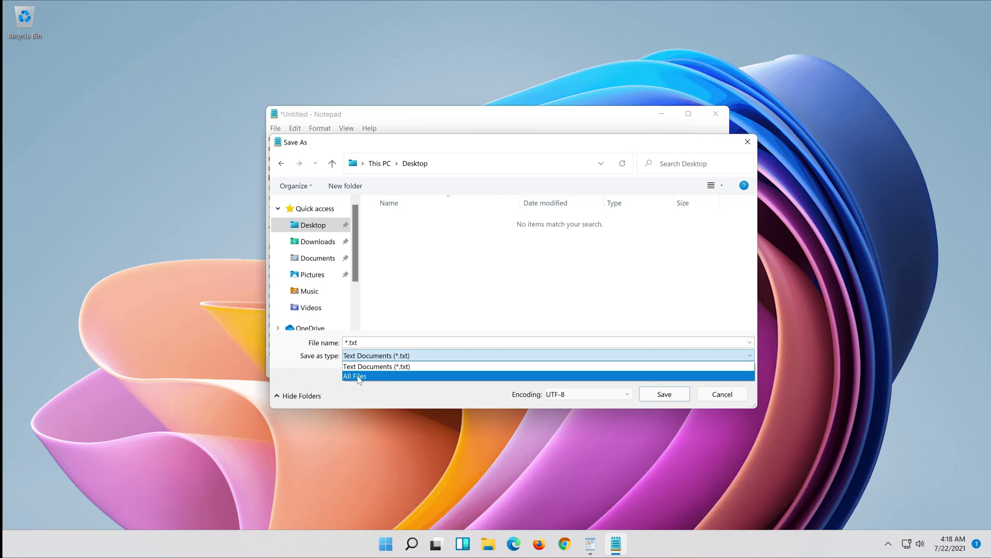
click(359, 376)
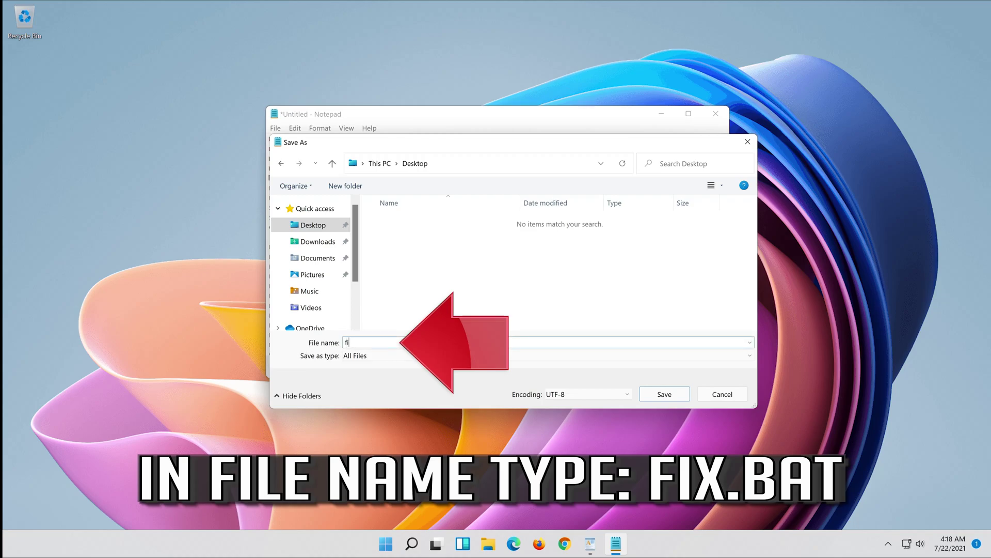
text(fix.)
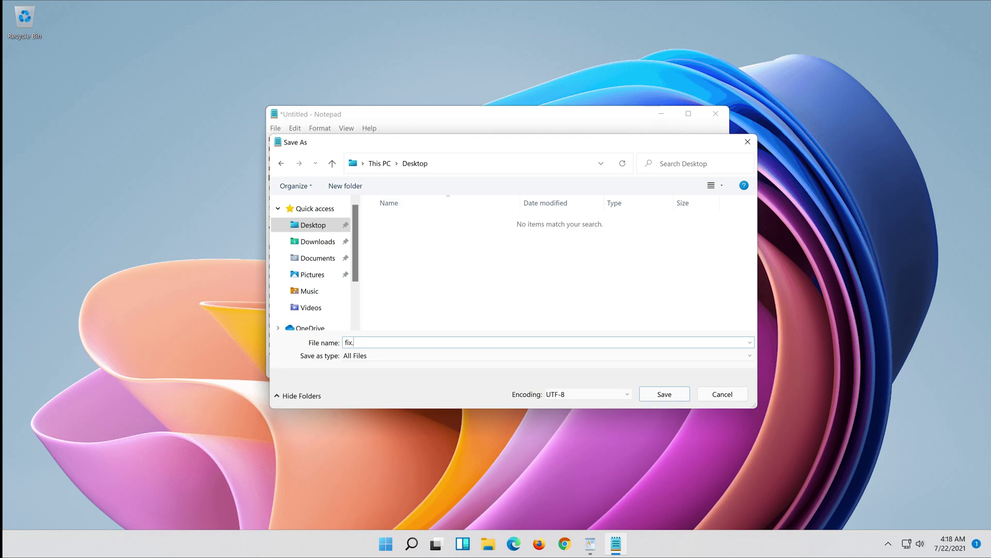
text(bat)
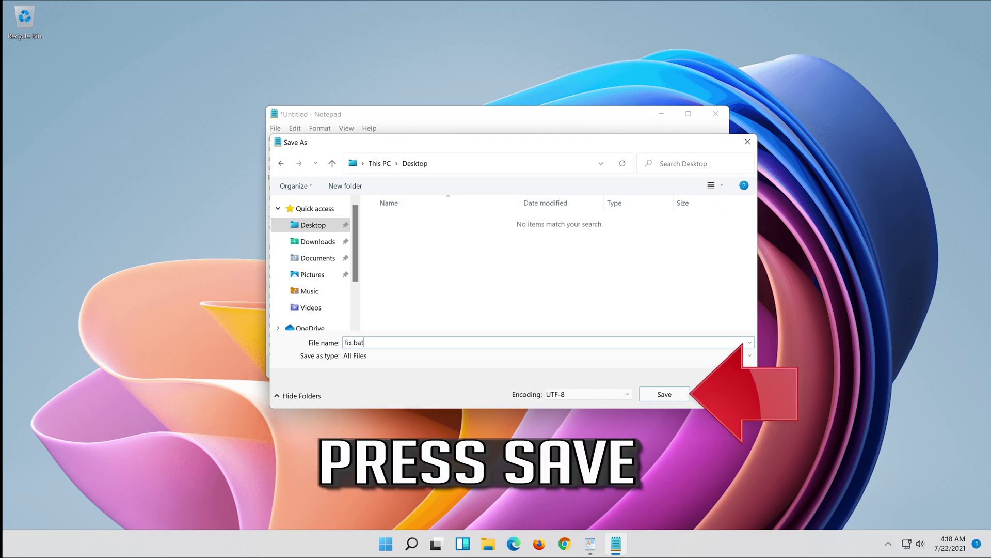
click(668, 395)
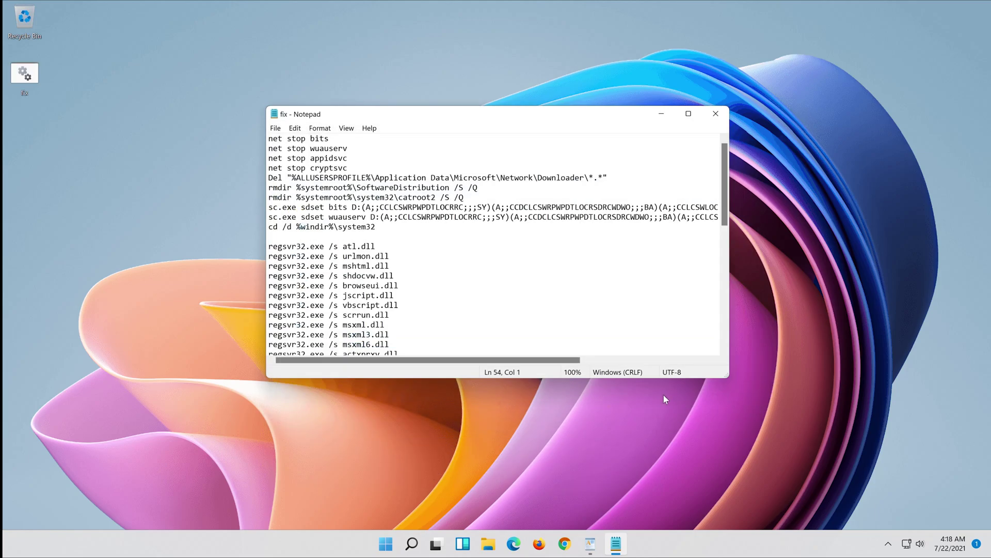
click(717, 111)
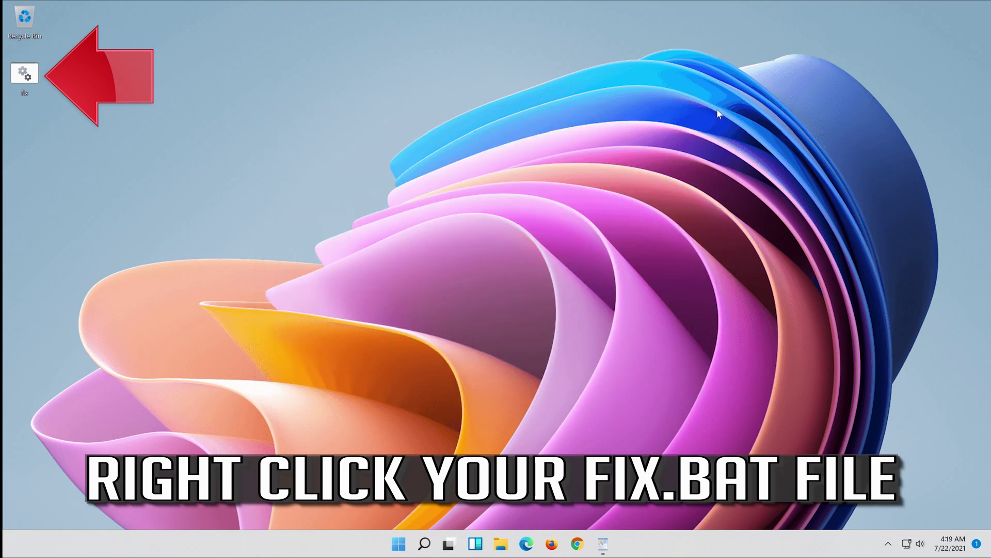
- Run the fix batch file on the desktop as administrator, allow its changes, and answer y to the Downloader folder deletion prompt
click(20, 72)
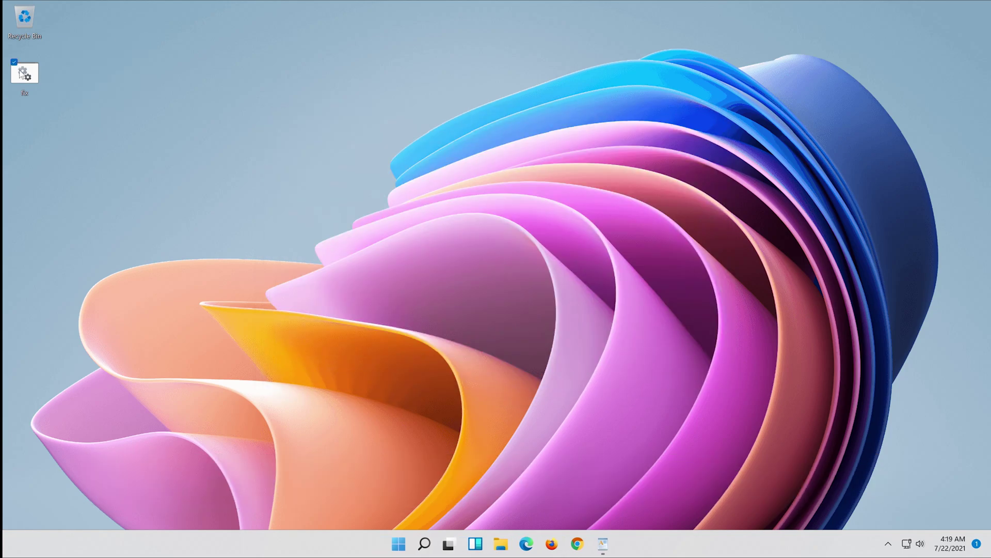
right_click(21, 72)
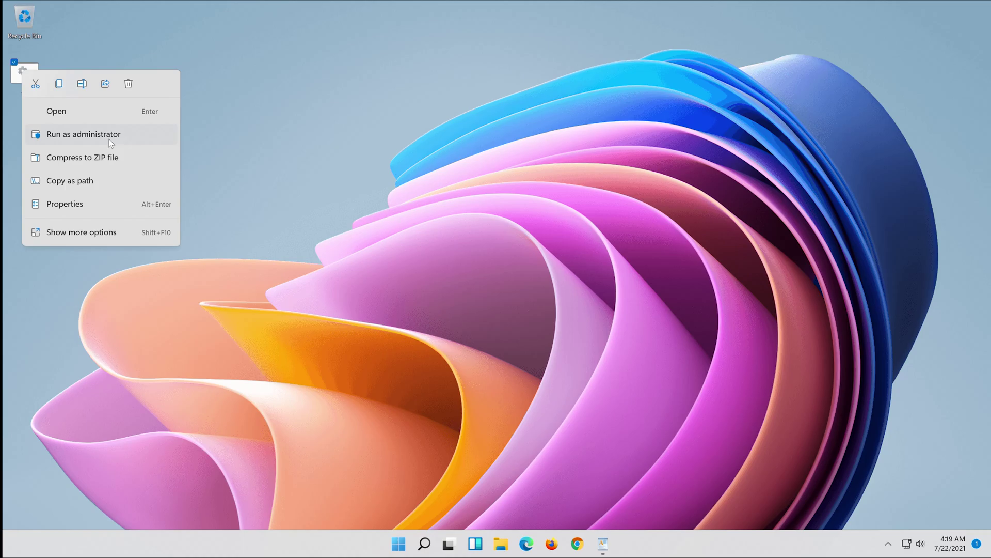
click(109, 139)
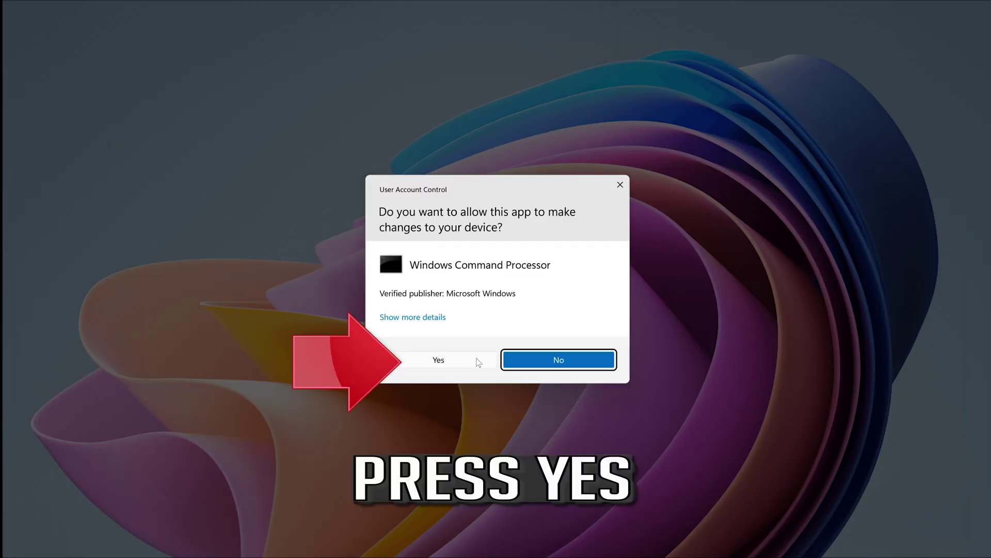
click(439, 360)
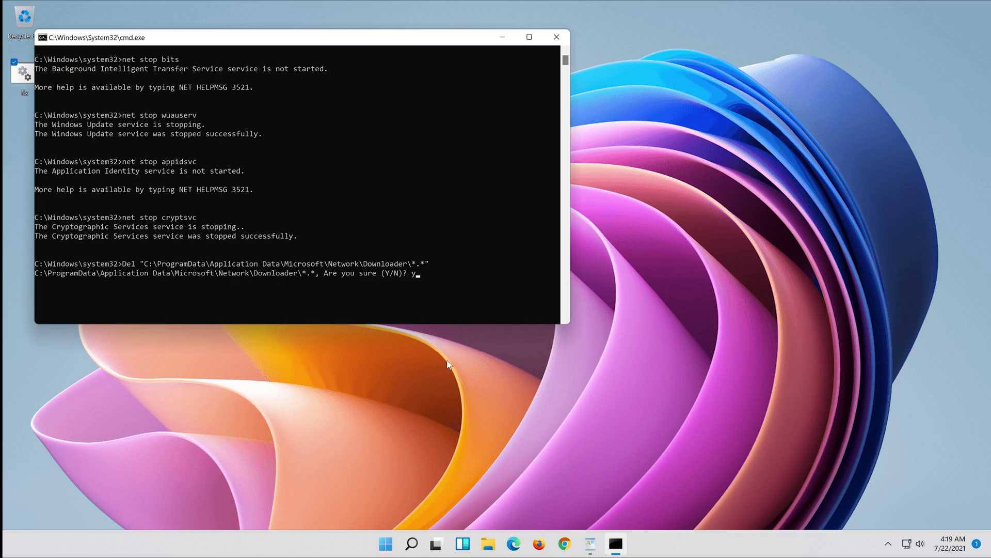
key(Return)
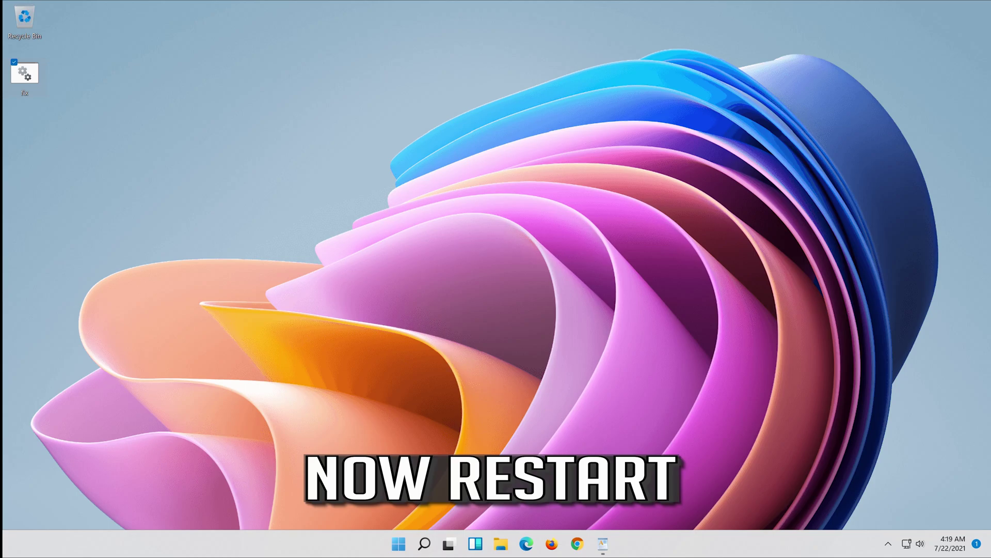
- Restart the computer after running the fix batch file
click(397, 545)
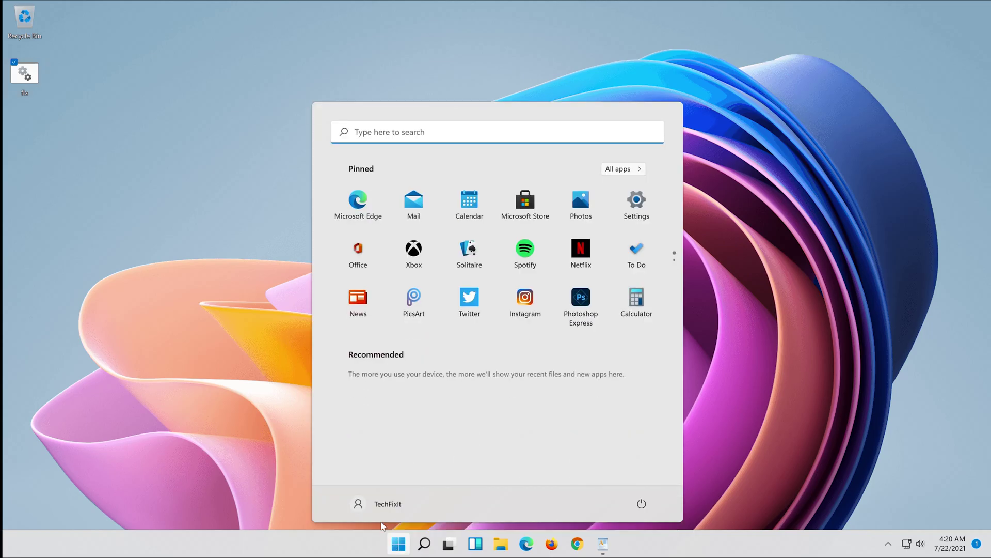
click(641, 504)
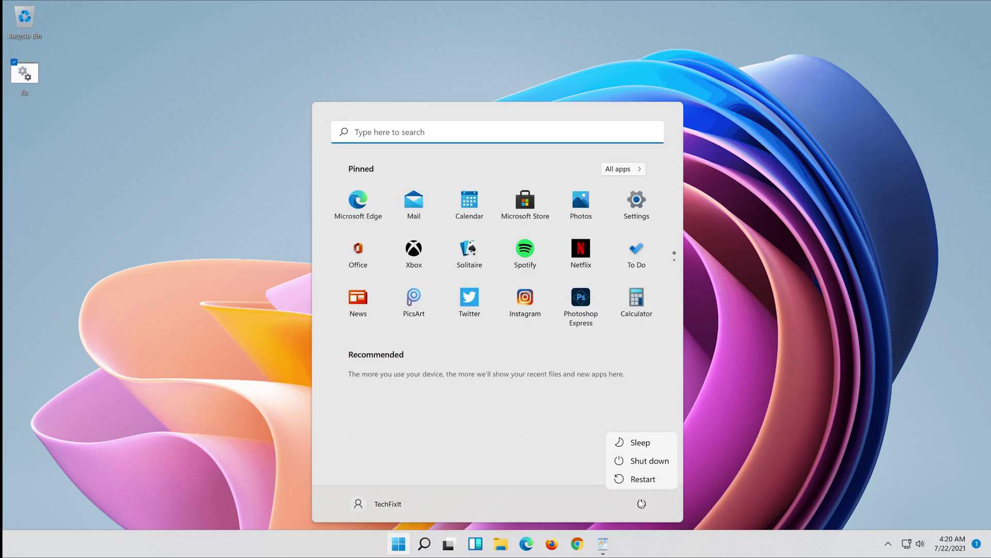
click(645, 474)
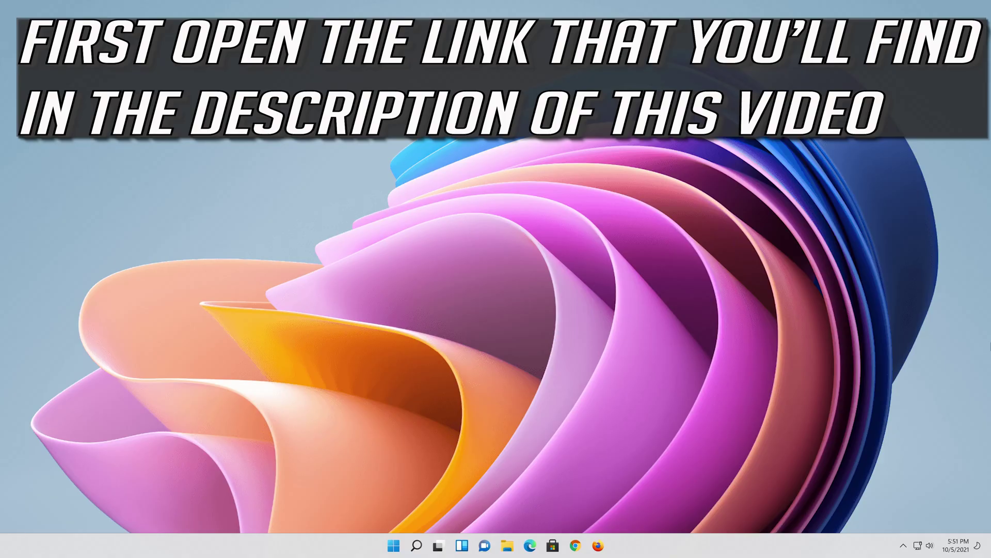
click(600, 546)
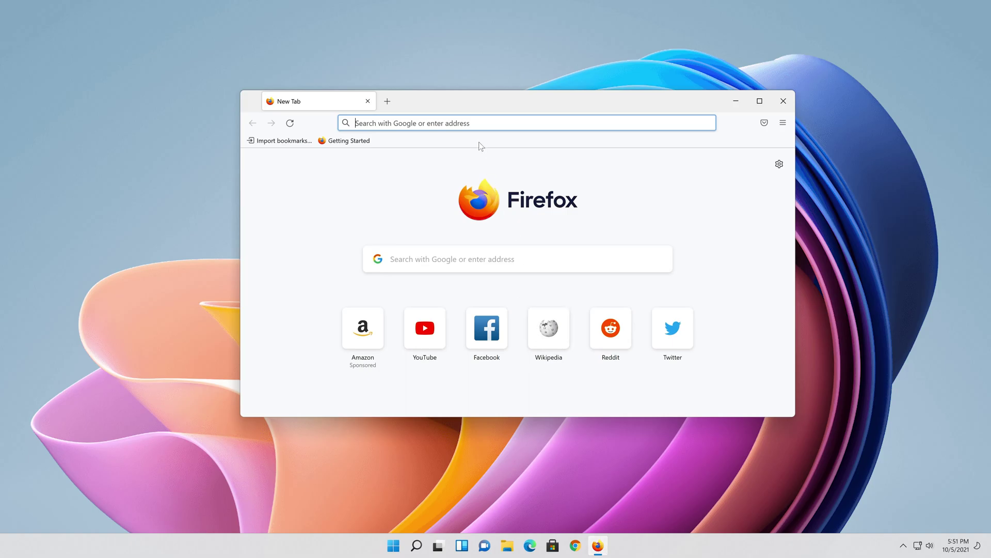
right_click(482, 122)
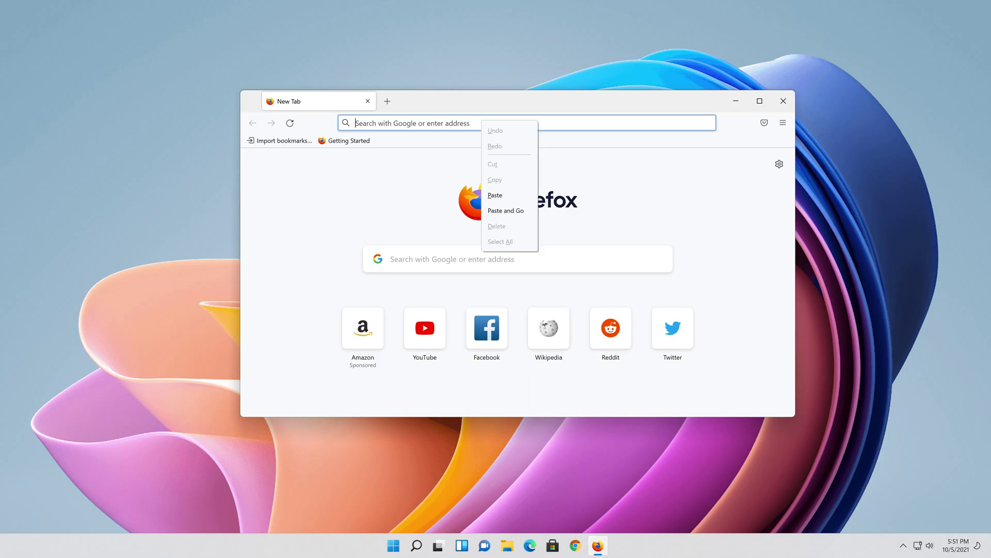
click(502, 210)
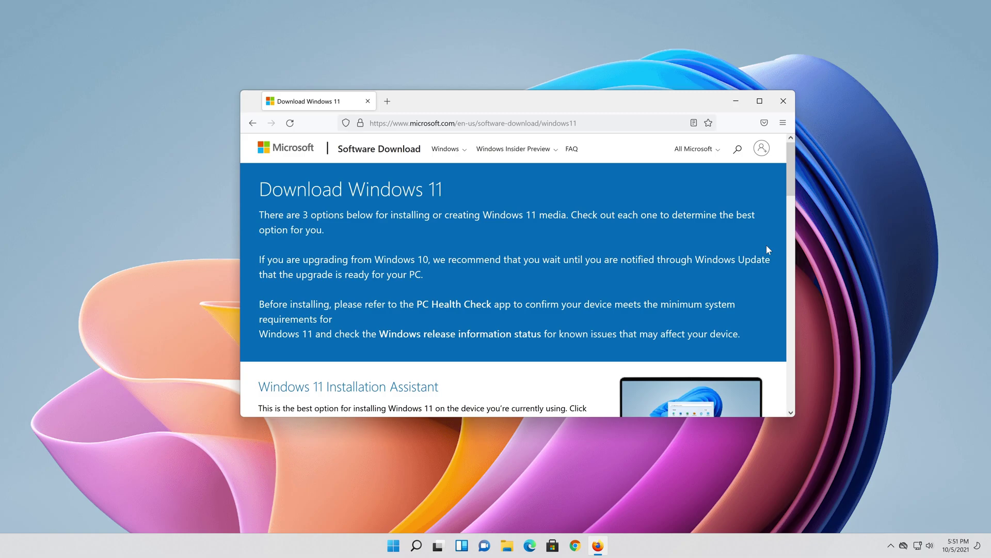
- Download and save MediaCreationToolW11.exe from the Create Windows 11 Installation Media section, and close Firefox
scroll(756, 256, down, 3)
scroll(754, 257, down, 5)
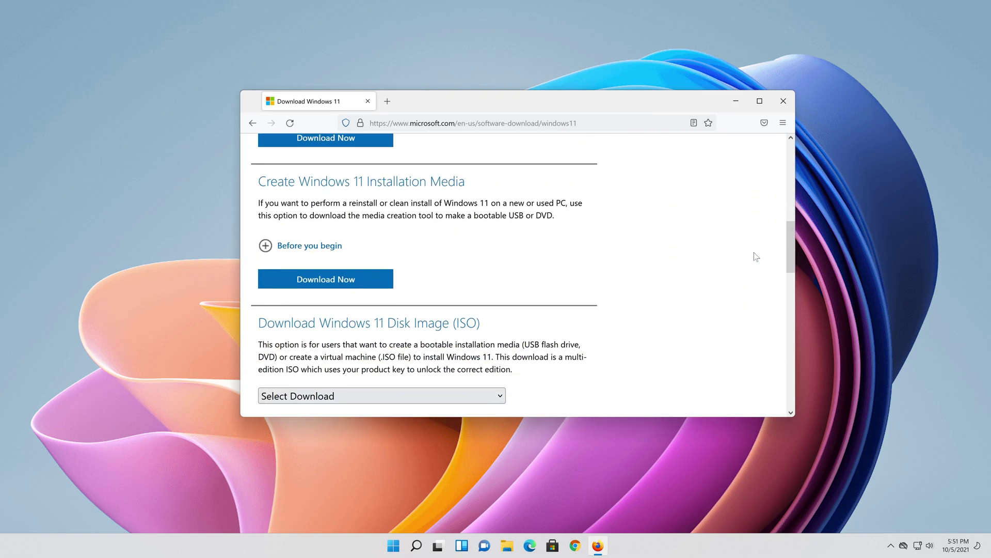
scroll(754, 257, up, 2)
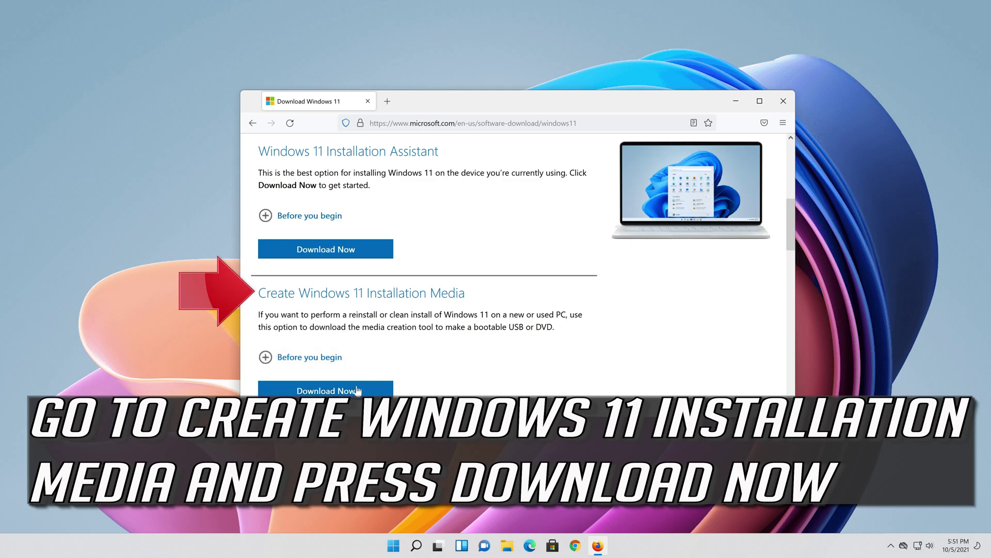
click(326, 391)
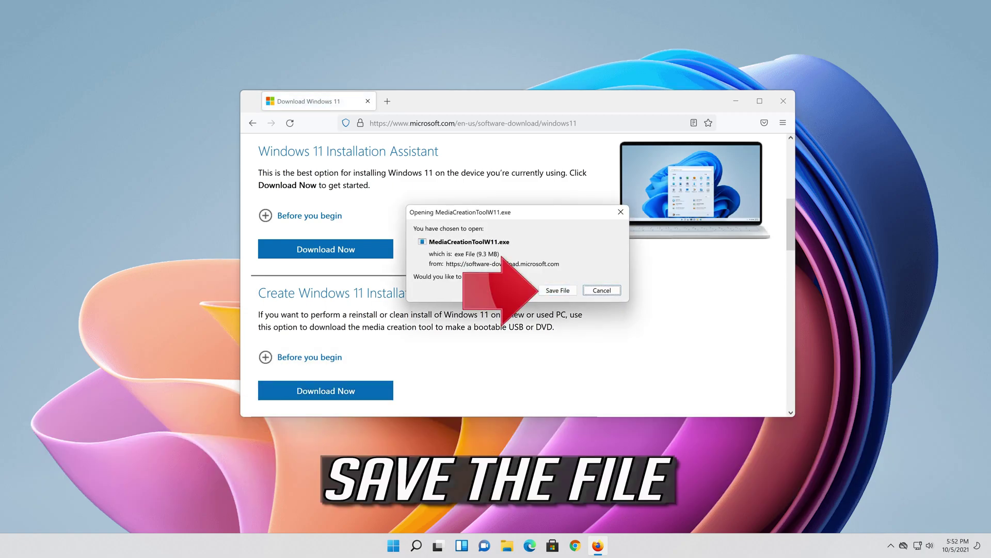
click(557, 293)
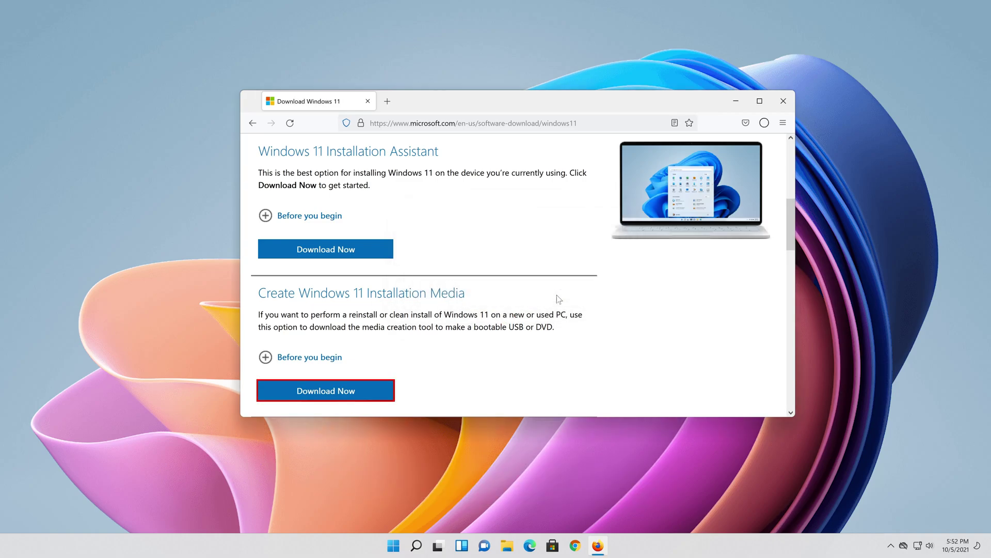
click(783, 101)
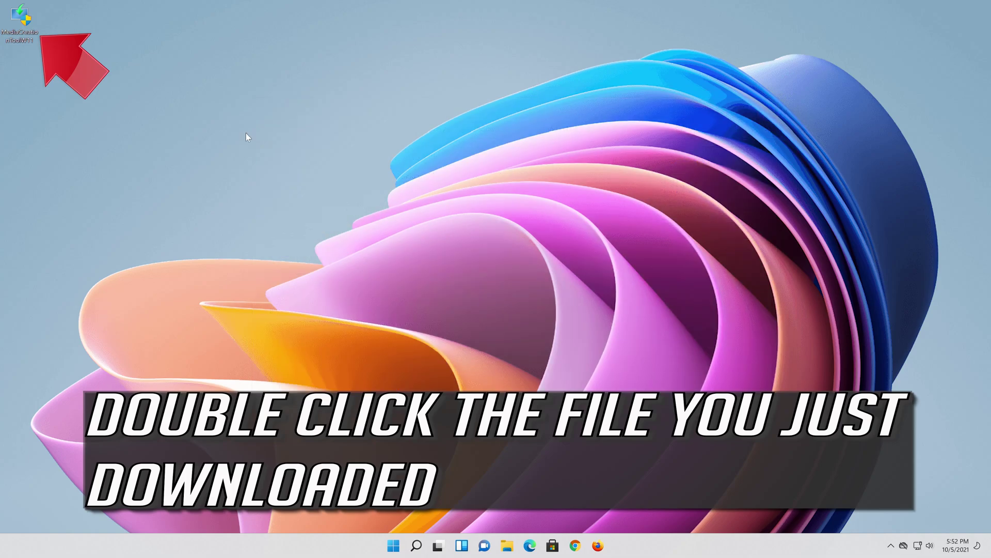
- Run the downloaded media creation tool from the desktop, allow its changes, and accept the license terms
double_click(26, 29)
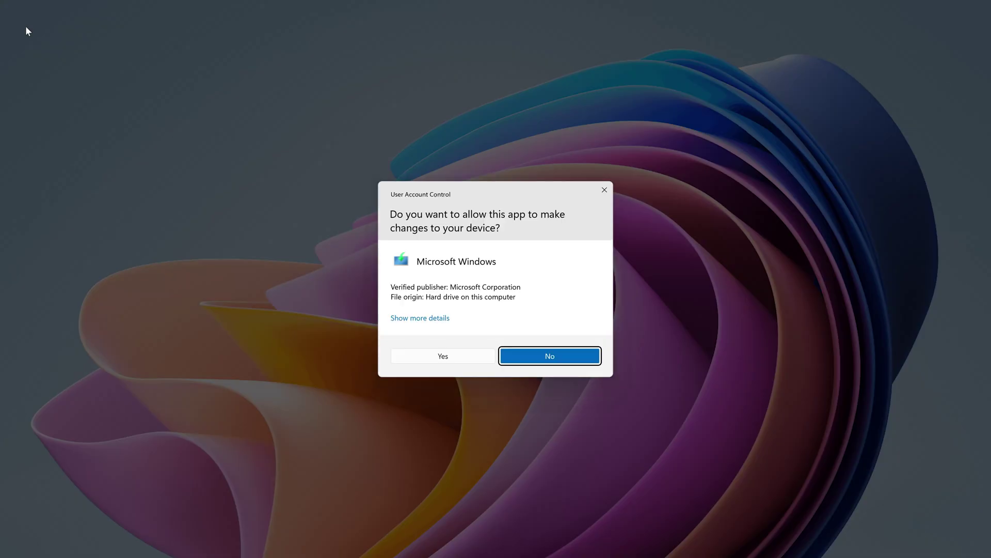
click(442, 356)
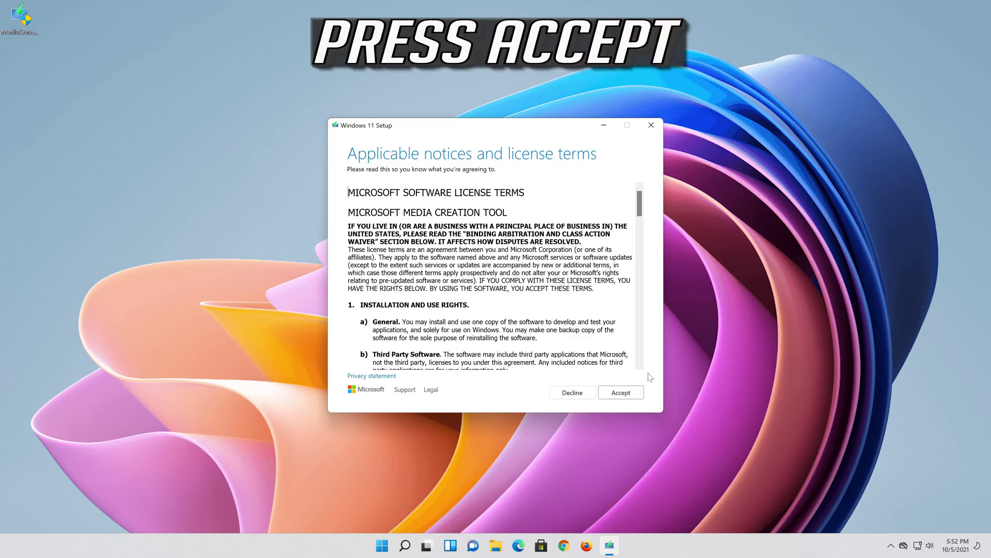
click(631, 396)
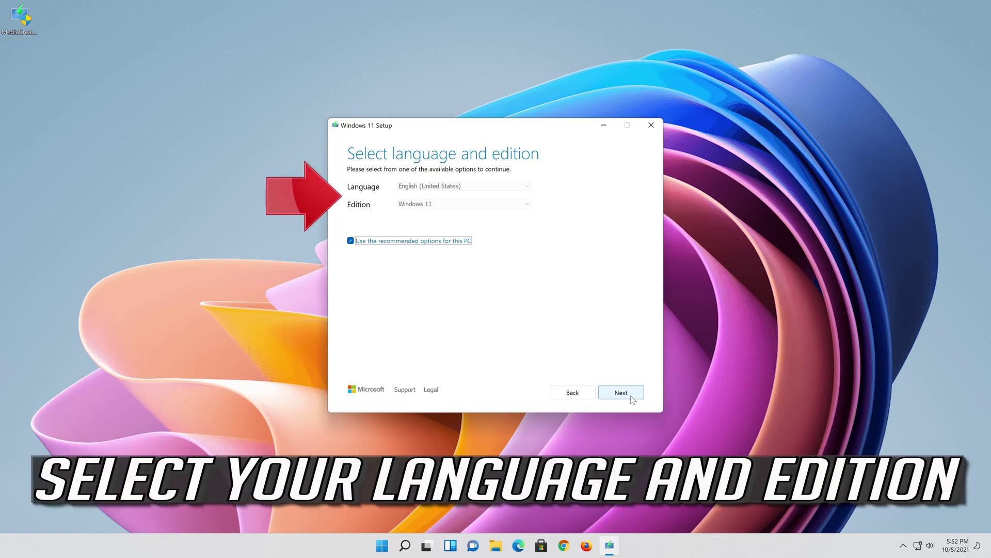
- Keep the recommended language and edition, English (United States) and Windows 11, and choose ISO file as the media
click(351, 241)
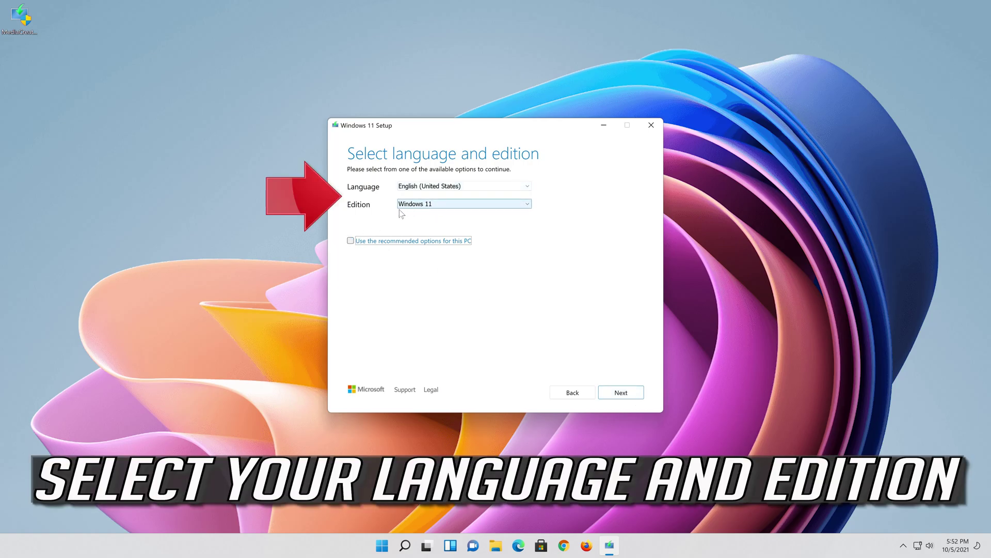
click(351, 241)
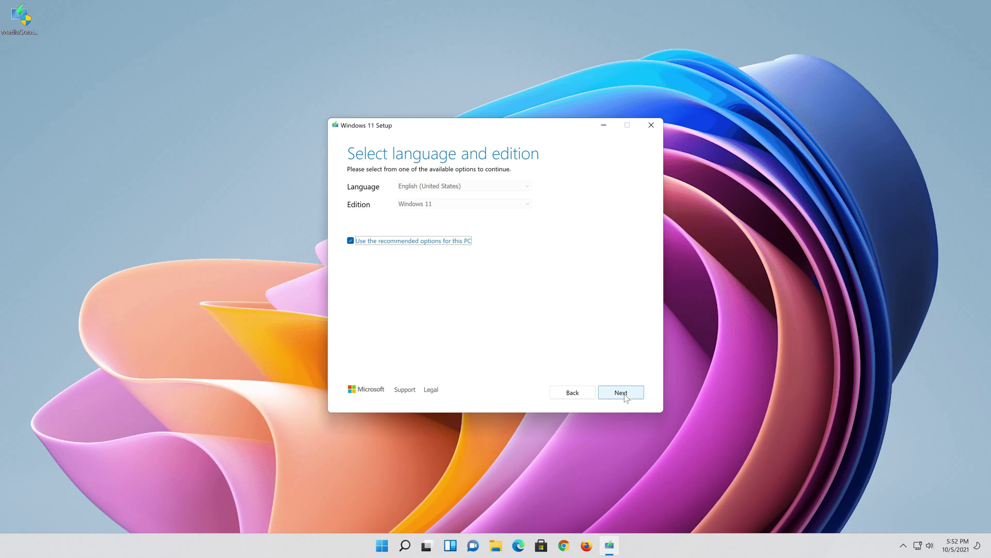
click(622, 394)
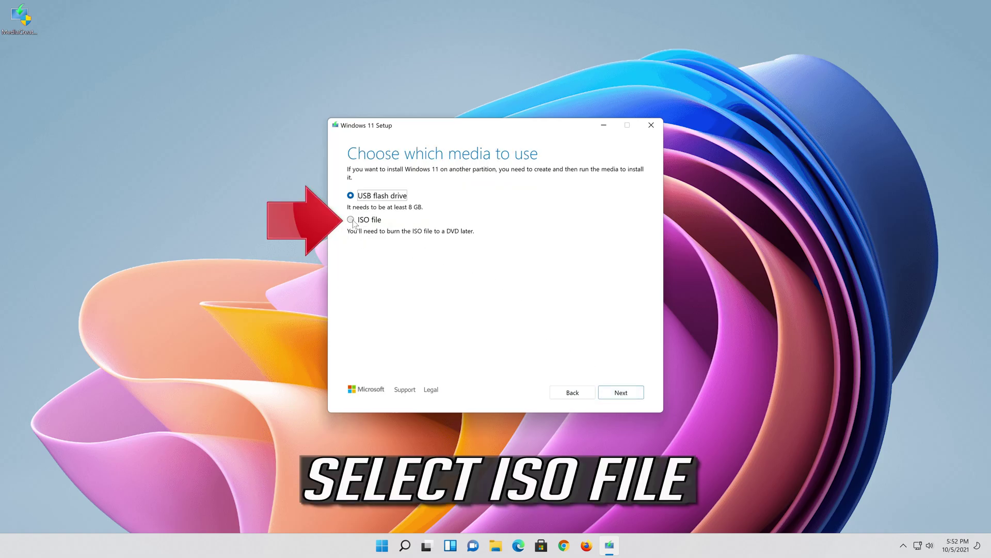
click(351, 220)
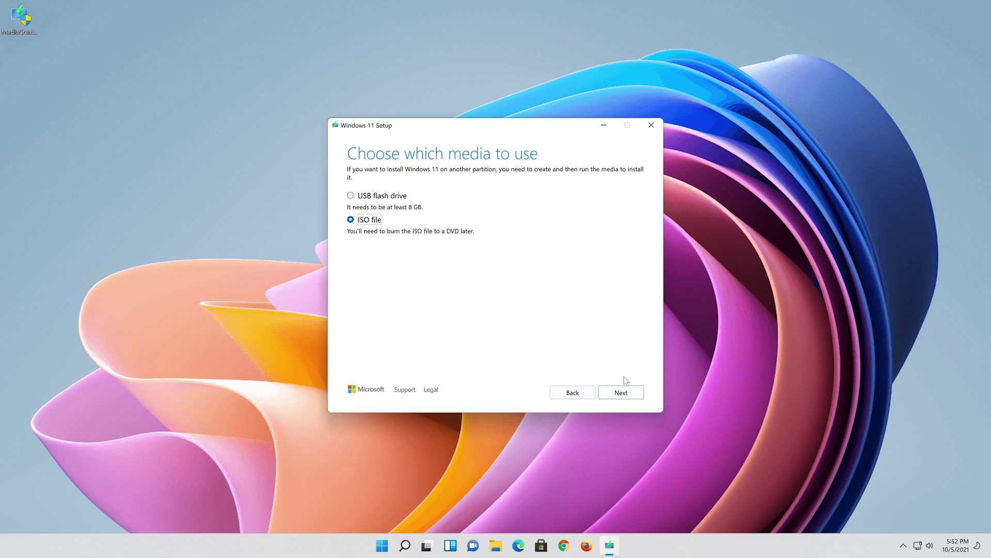
click(627, 393)
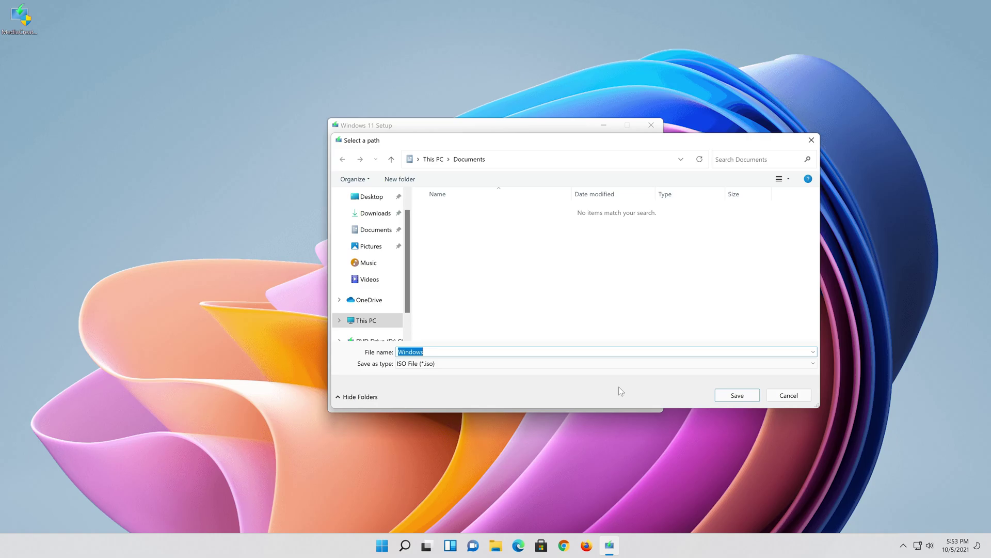
- Save the ISO file to the Desktop as Windows 11 and finish the media creation tool once the download completes
click(372, 197)
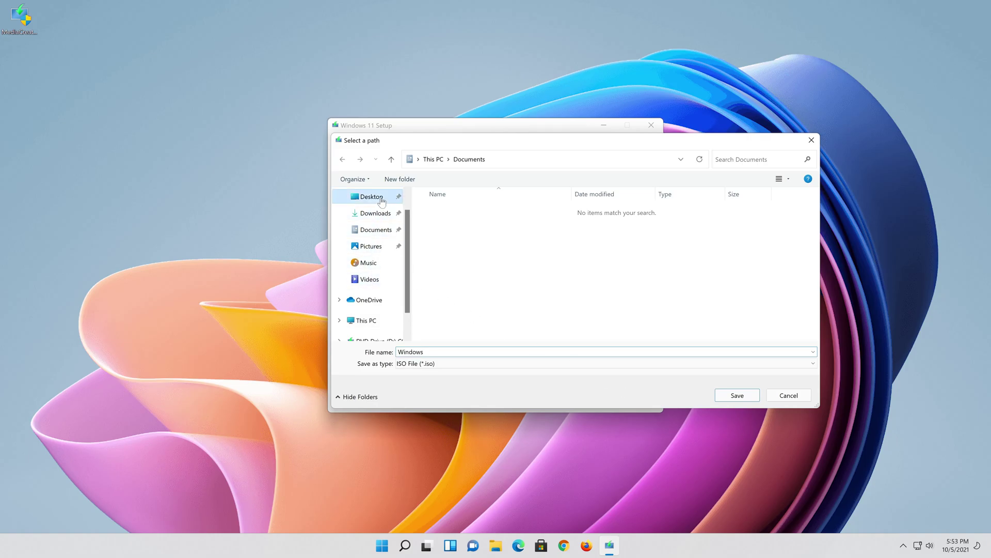
click(429, 352)
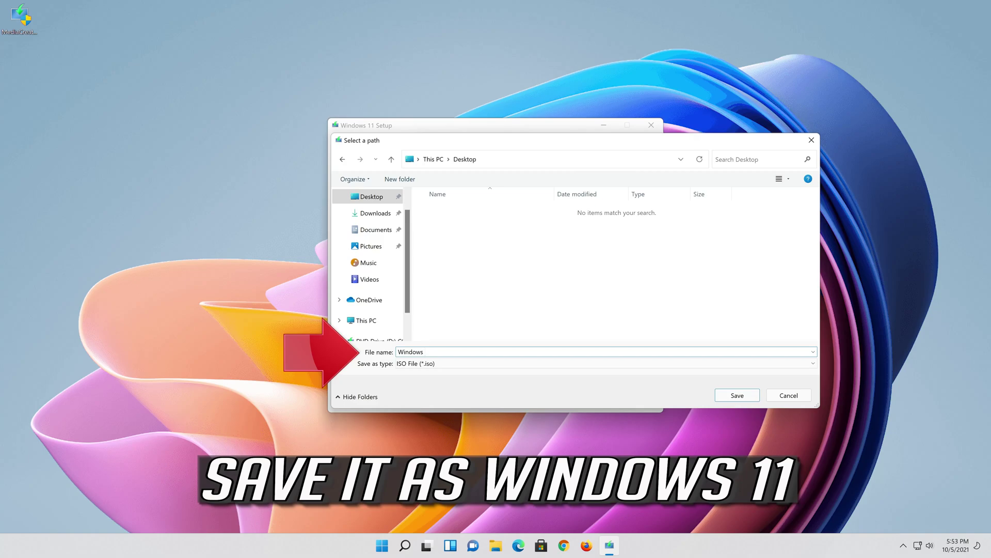
text(11)
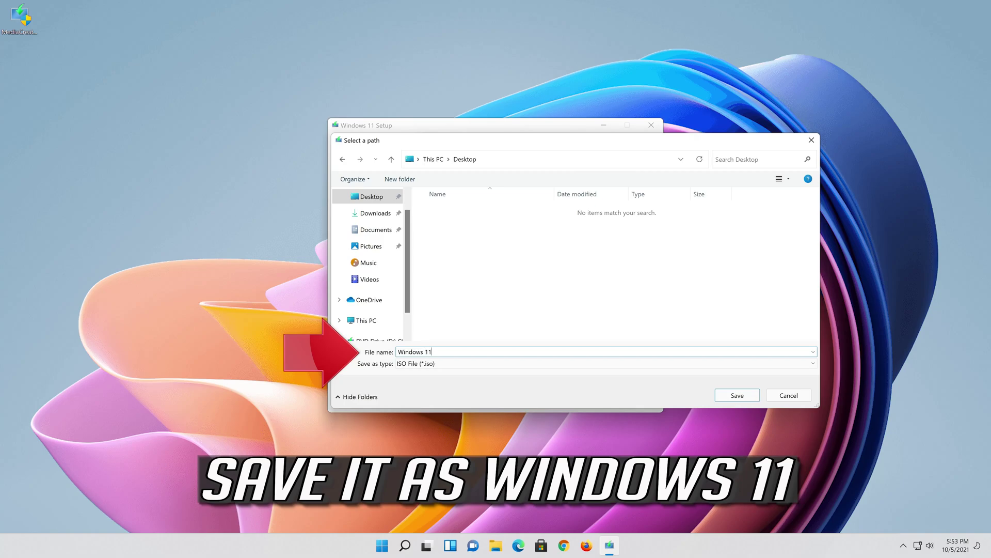
click(746, 401)
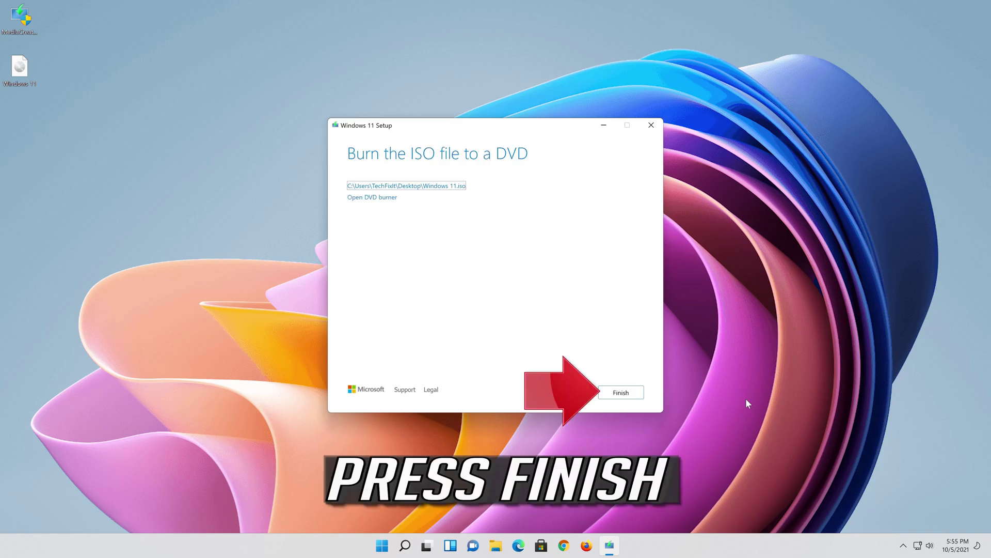
click(622, 394)
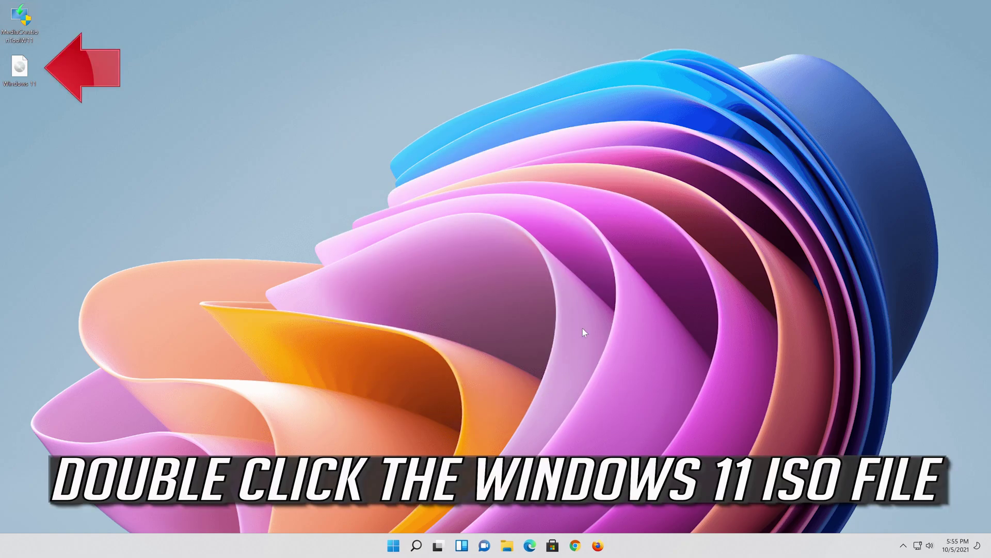
- Open the Windows 11 ISO file on the desktop, run setup from it, and accept the license terms
click(24, 74)
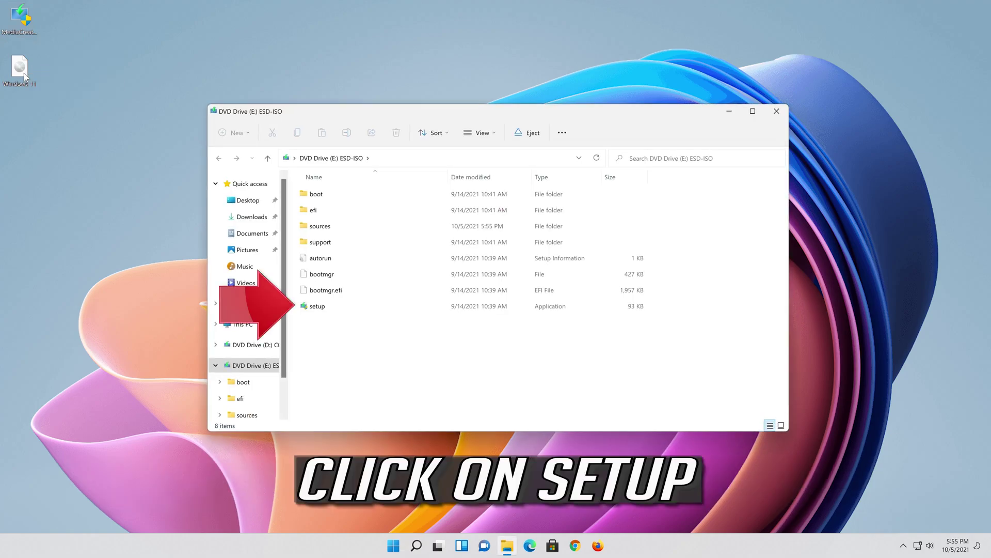
click(346, 302)
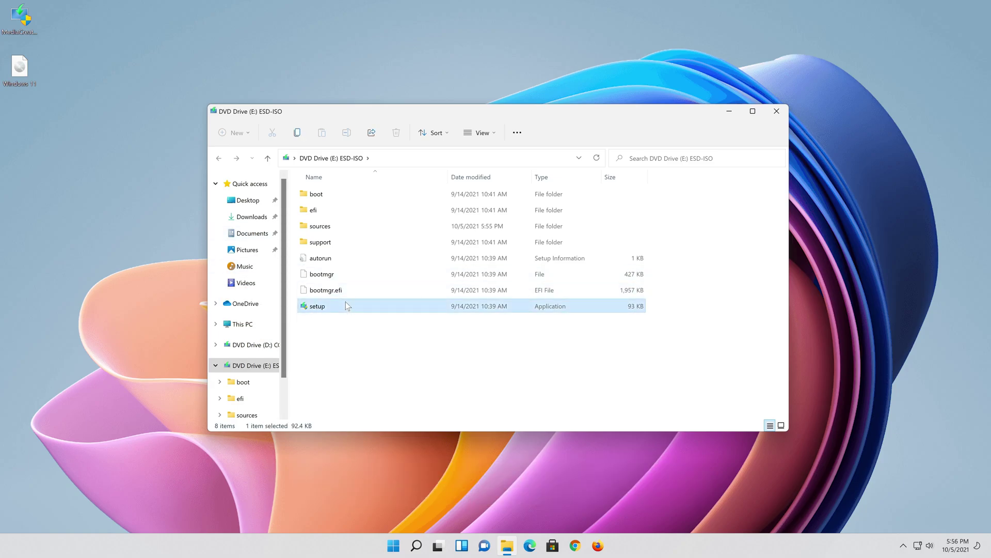
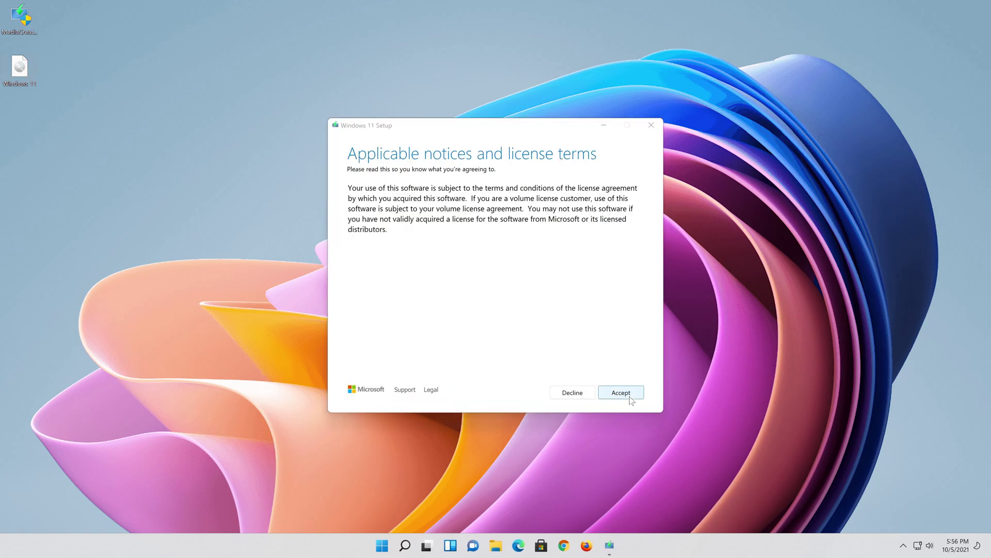
click(620, 395)
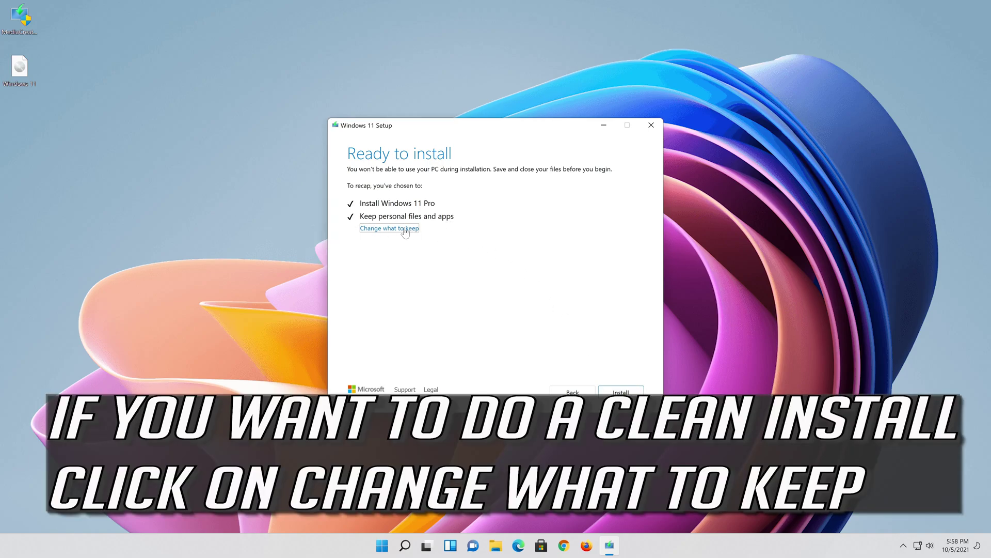
- Review what to keep, leave Keep personal files and apps selected, and start installing Windows 11 Pro
click(405, 228)
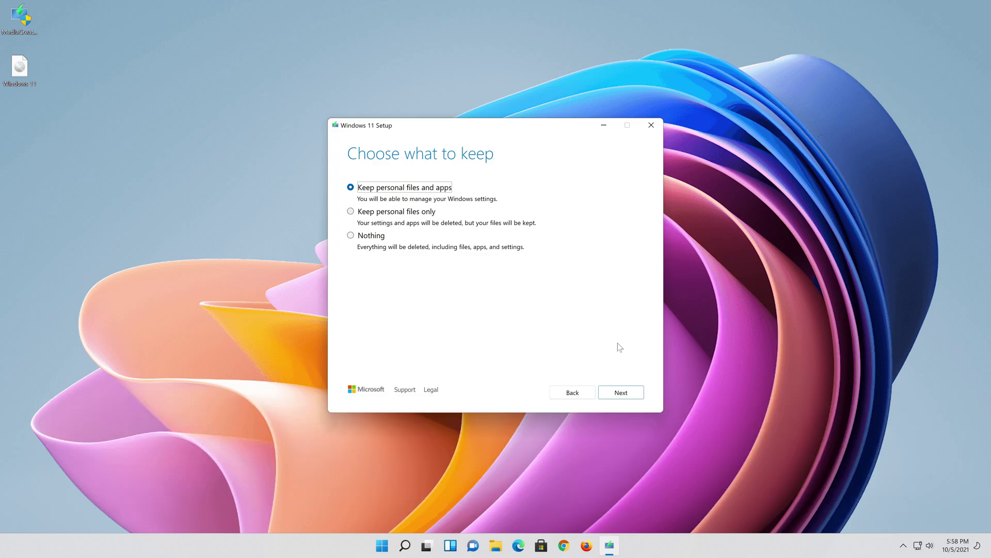
click(627, 393)
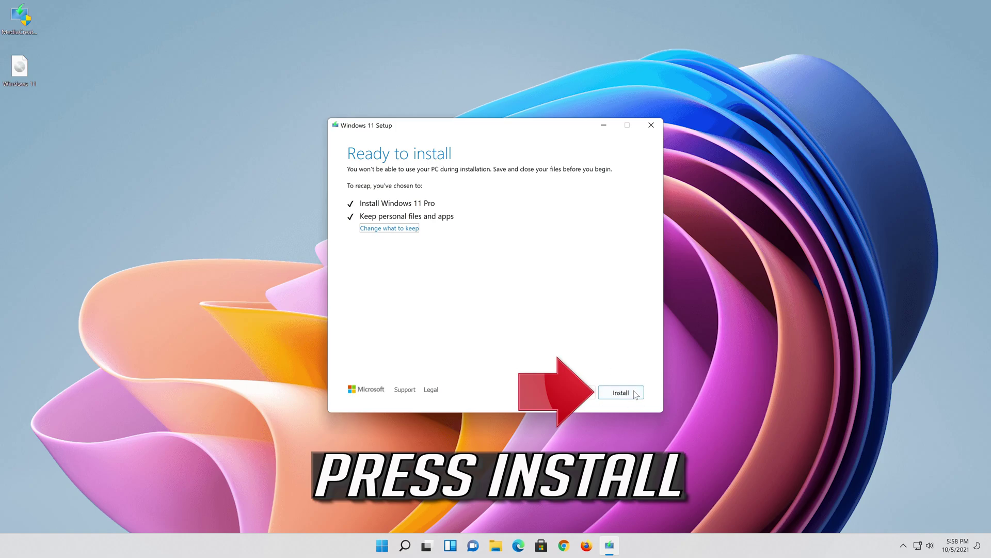
click(627, 393)
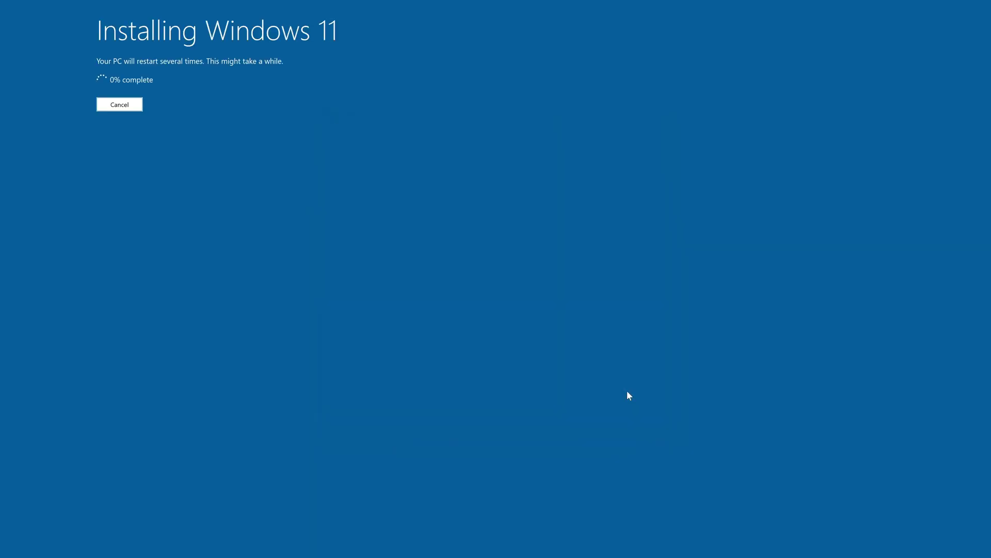